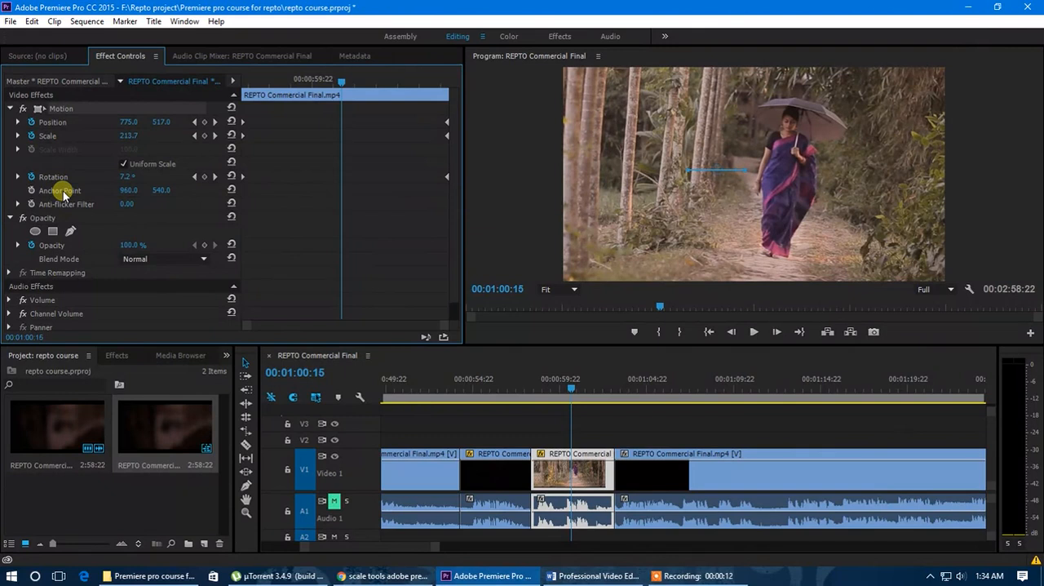
Delete the forest-path clip's Position keyframes and reset its Position, Scale and Rotation to their defaults
{"action": "left_click", "coordinate": [545, 459]}
{"action": "left_click", "coordinate": [31, 122]}
{"action": "left_click", "coordinate": [569, 305]}
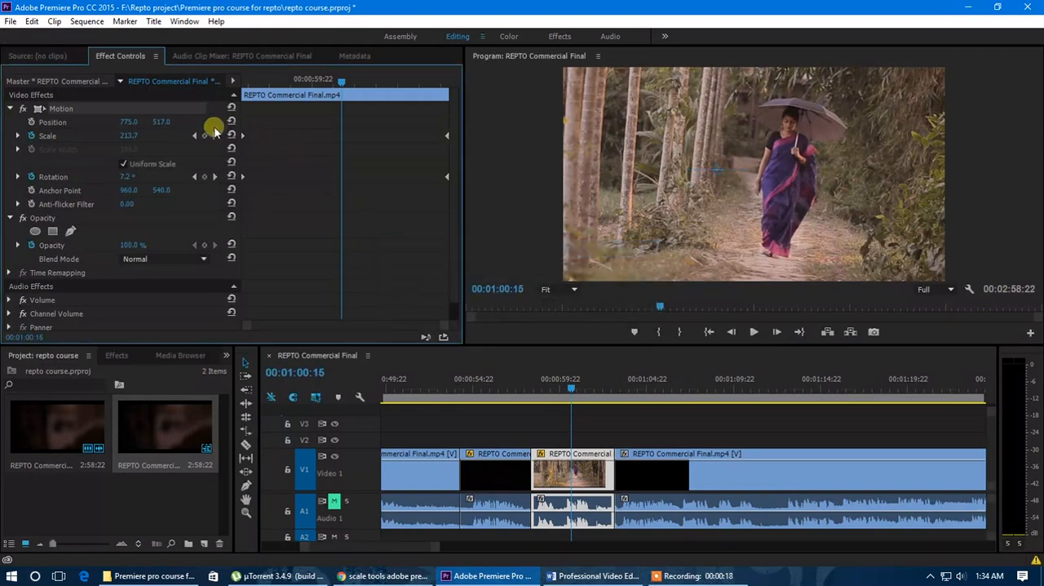
{"action": "left_click", "coordinate": [233, 122]}
{"action": "left_click", "coordinate": [231, 136]}
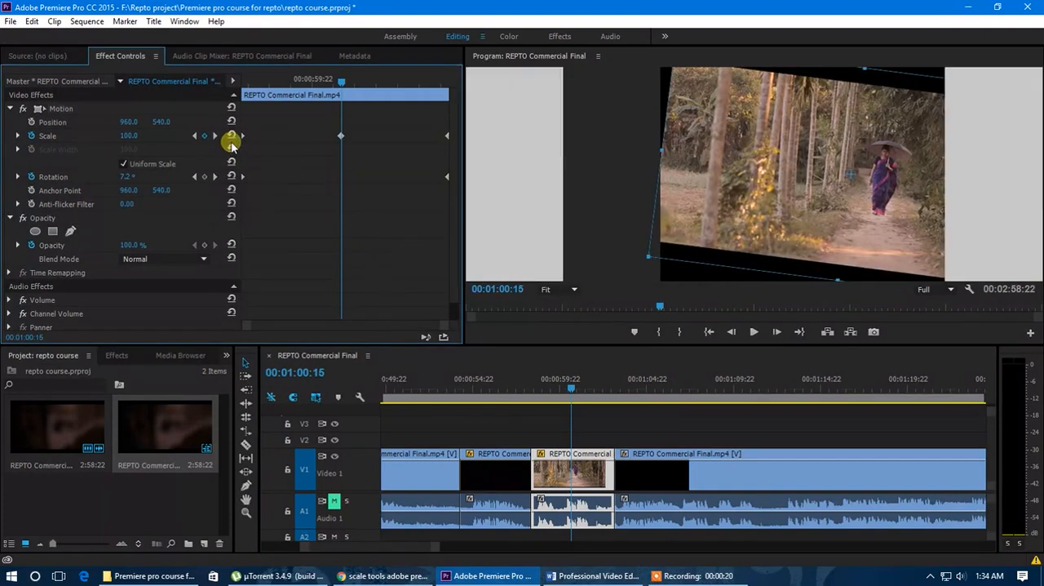
{"action": "left_click", "coordinate": [233, 176]}
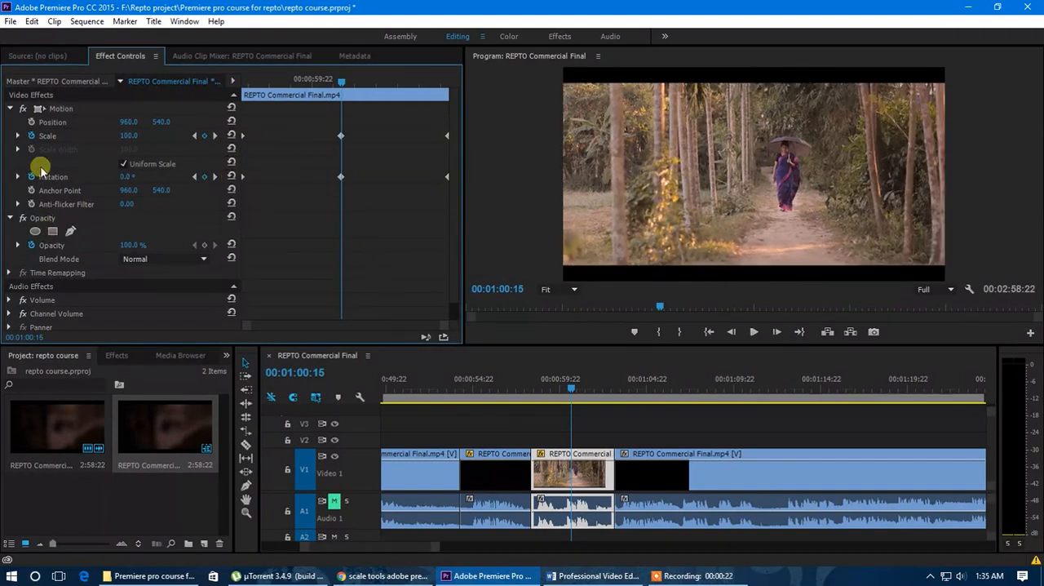
Turn off animation for the clip's Scale, Rotation and Opacity, deleting their existing keyframes
{"action": "left_click", "coordinate": [31, 136]}
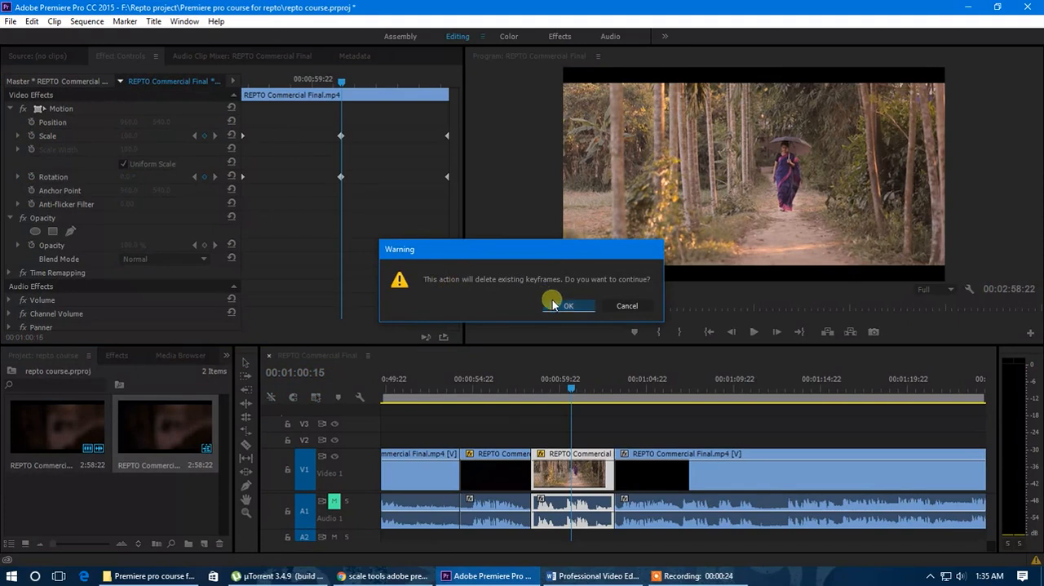
{"action": "left_click", "coordinate": [561, 304]}
{"action": "left_click", "coordinate": [31, 177]}
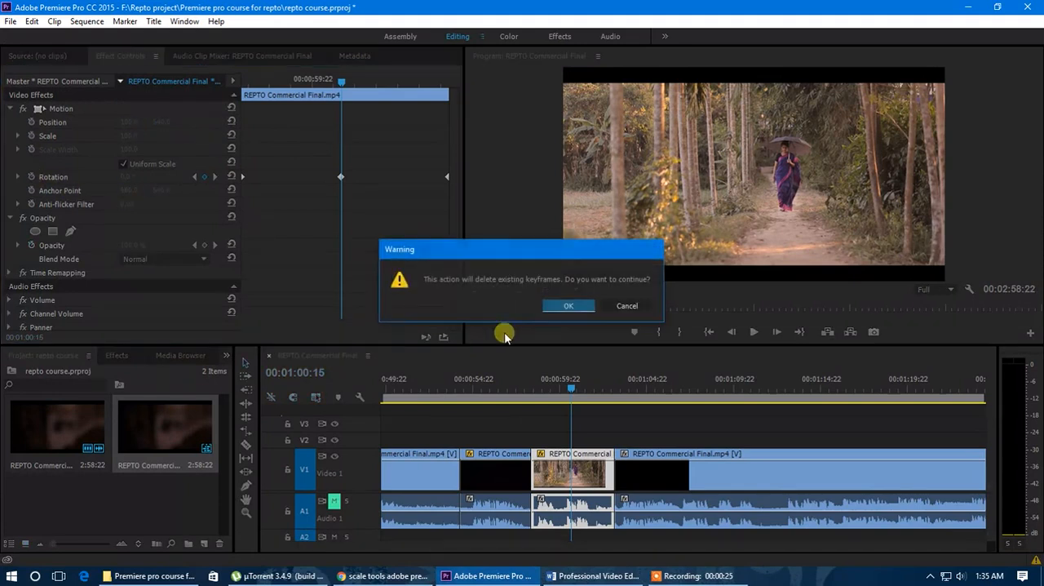
{"action": "left_click", "coordinate": [567, 326]}
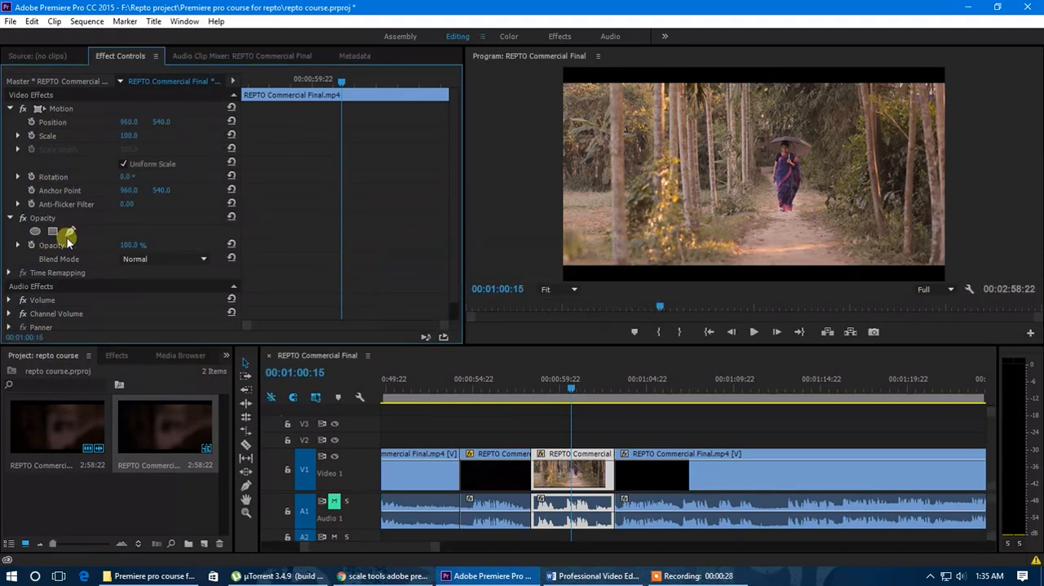
Move the clip's anchor point to the upper-left corner of the picture, at about 9.8, 82.1
{"action": "left_click_drag", "start_coordinate": [566, 387], "coordinate": [573, 431]}
{"action": "scroll", "coordinate": [548, 459], "scroll_direction": "down", "scroll_amount": 3}
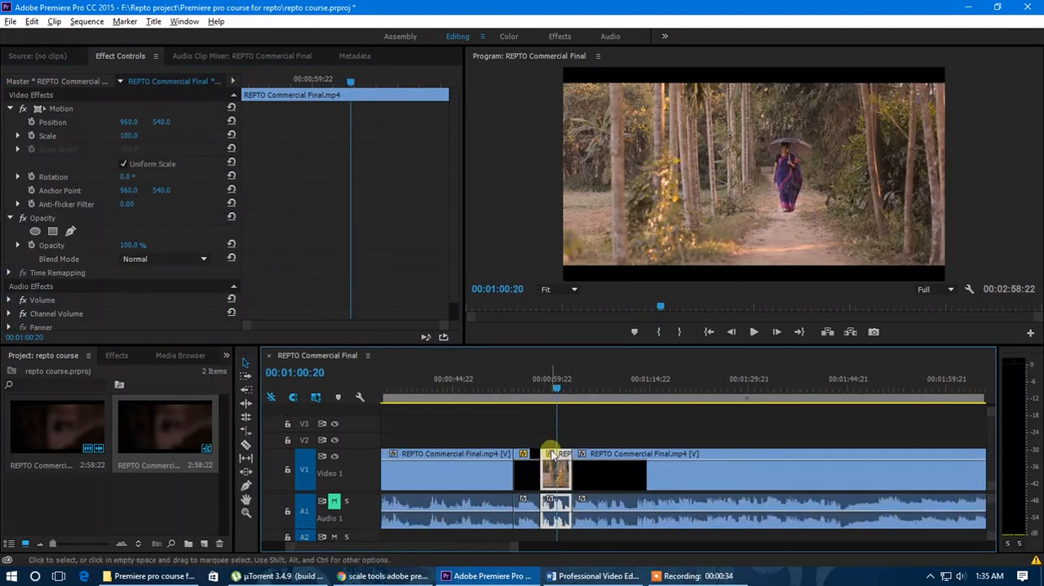
{"action": "scroll", "coordinate": [547, 463], "scroll_direction": "up", "scroll_amount": 3}
{"action": "mouse_move", "coordinate": [536, 383]}
{"action": "left_mouse_down"}
{"action": "mouse_move", "coordinate": [506, 395]}
{"action": "mouse_move", "coordinate": [539, 393]}
{"action": "left_mouse_up"}
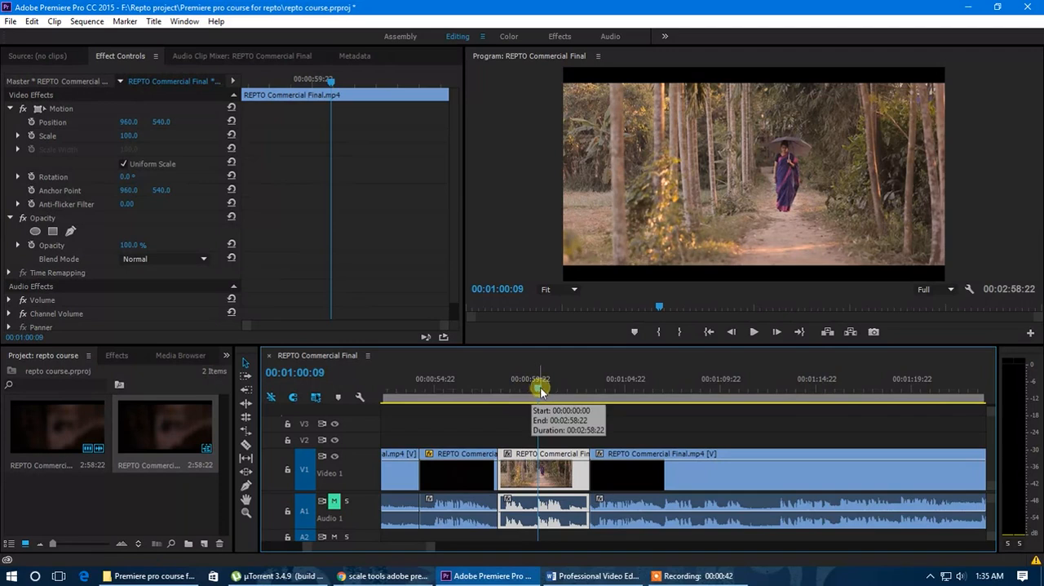
{"action": "left_click_drag", "start_coordinate": [541, 385], "coordinate": [528, 387]}
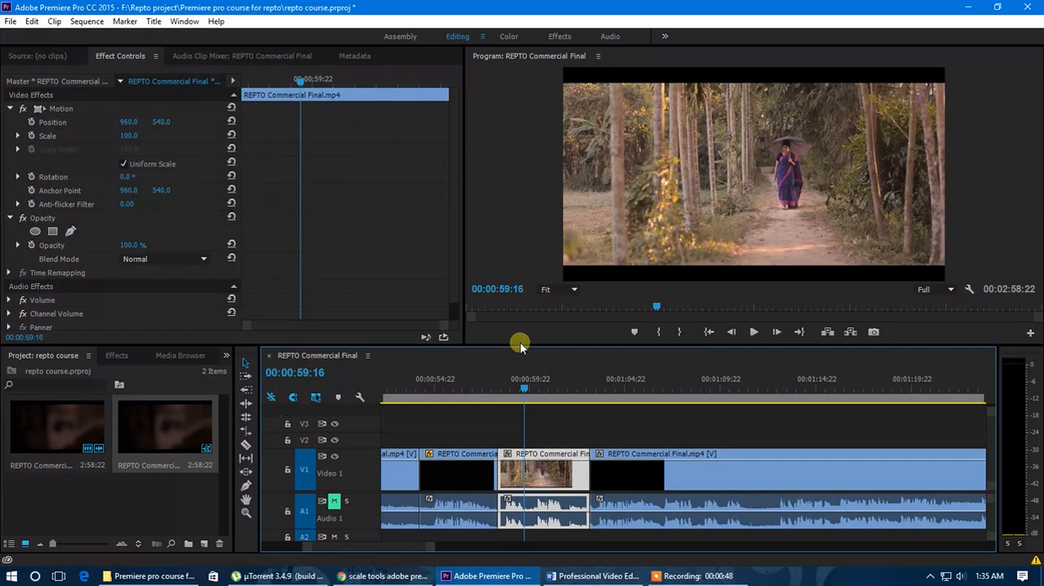
{"action": "left_click", "coordinate": [62, 109]}
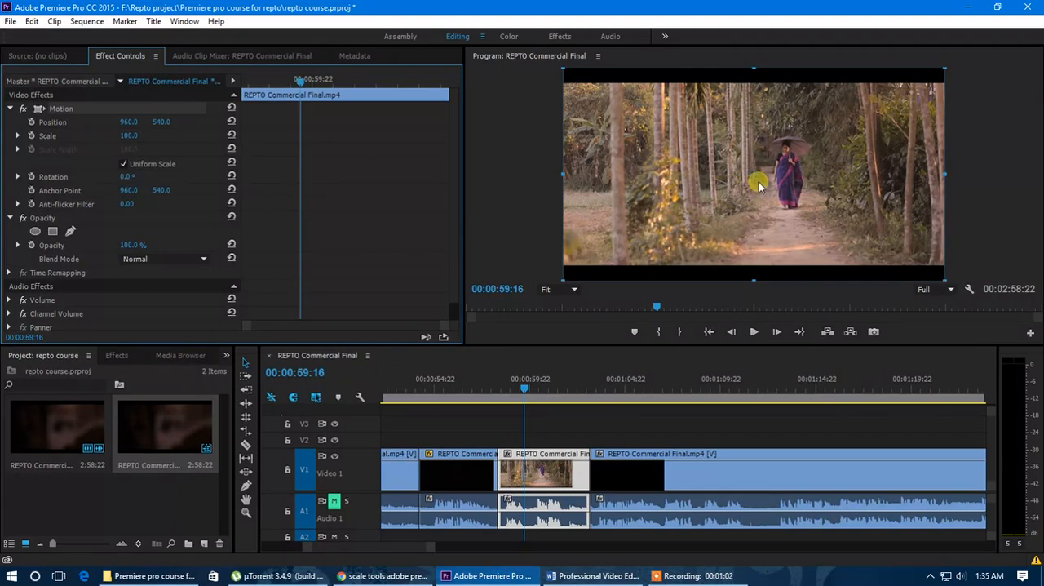
{"action": "left_click_drag", "start_coordinate": [757, 180], "coordinate": [568, 73]}
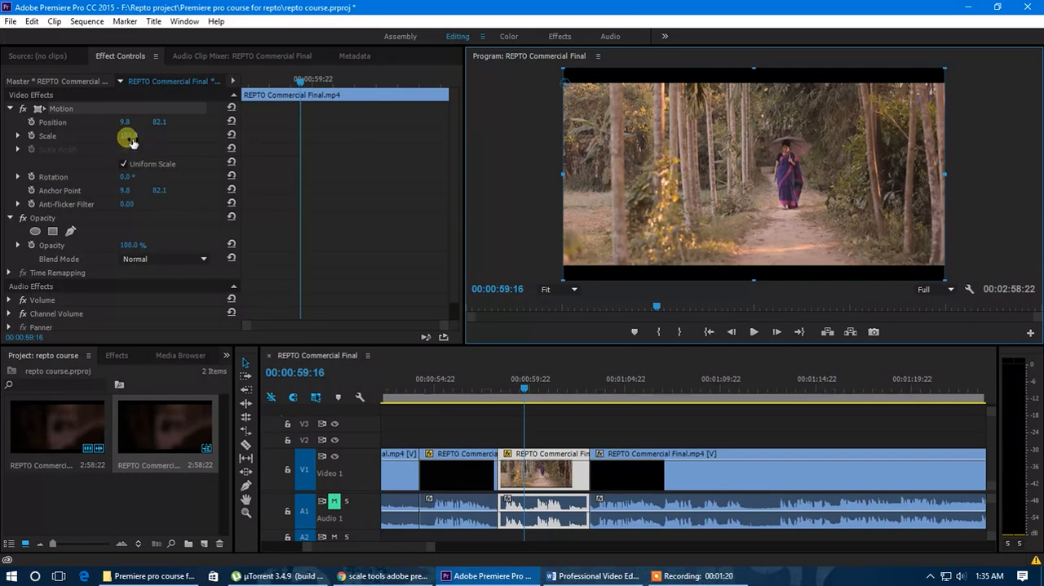
Transform the clip around its corner anchor: Scale 61, Position about 505.4, 282.3, and Rotation -13°
{"action": "left_click_drag", "start_coordinate": [129, 139], "coordinate": [94, 152]}
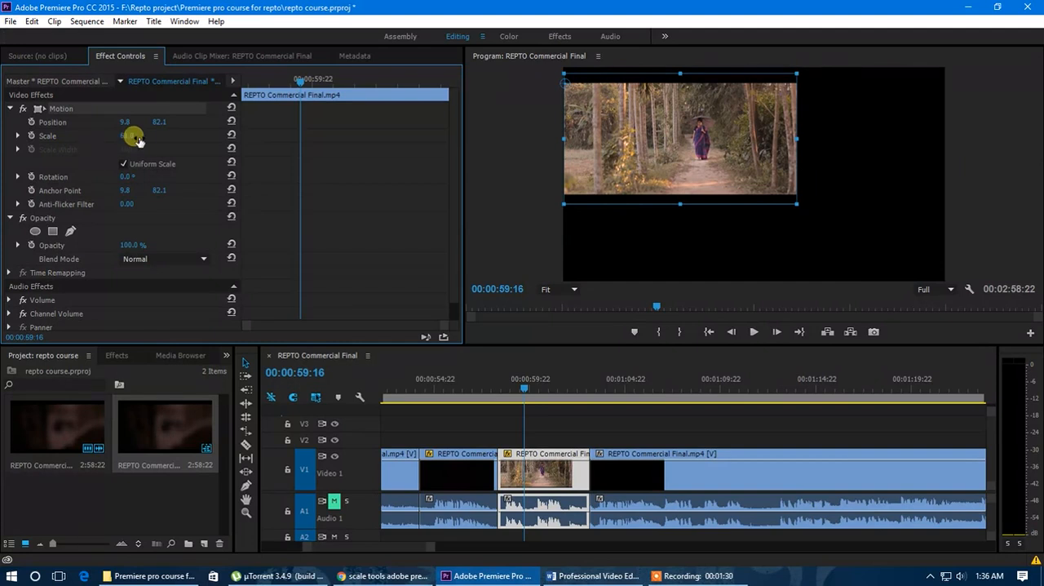
{"action": "left_click_drag", "start_coordinate": [634, 159], "coordinate": [733, 200]}
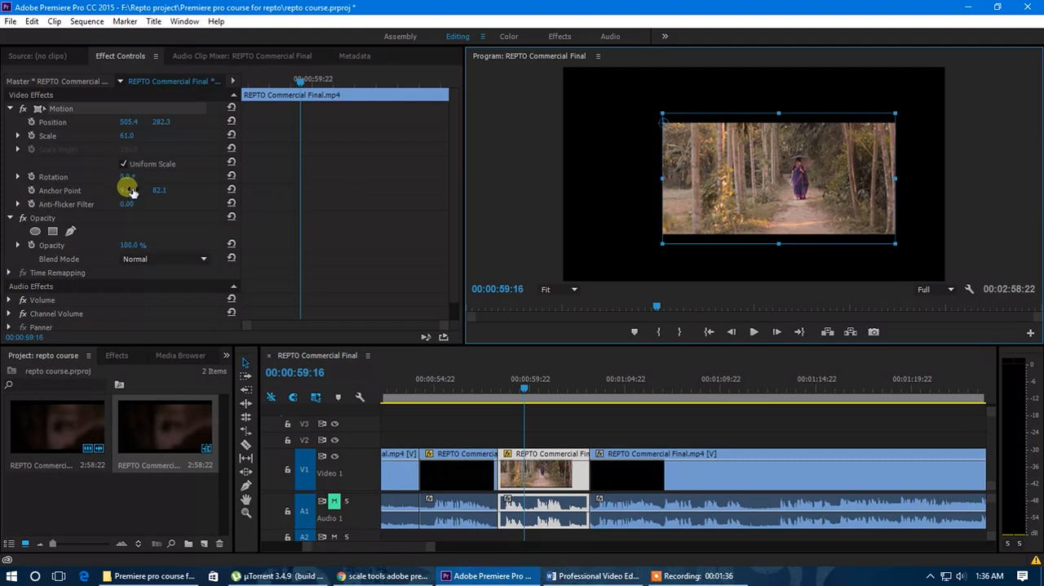
{"action": "left_click_drag", "start_coordinate": [129, 178], "coordinate": [137, 222]}
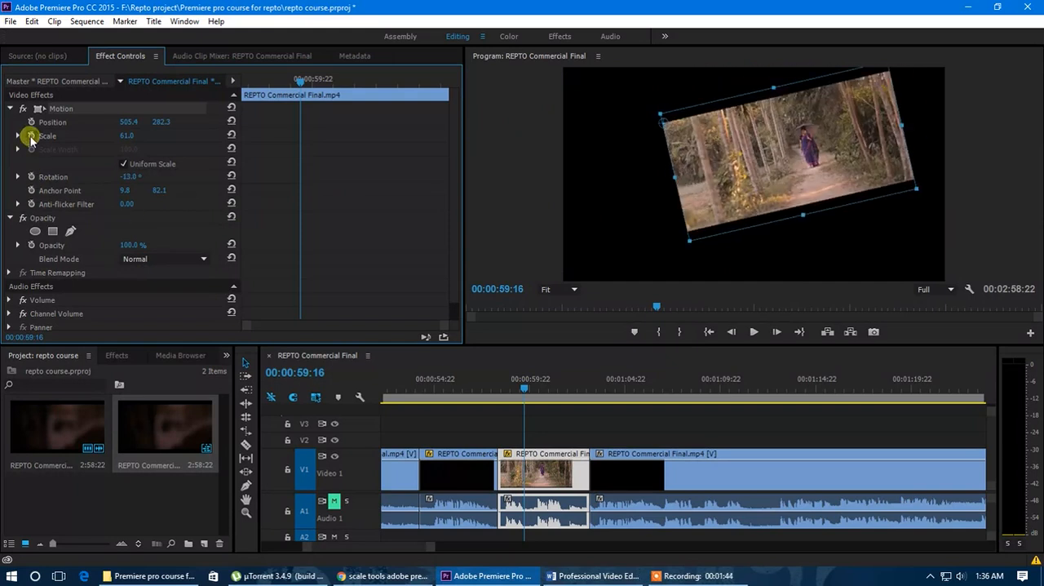
Move the anchor point near the middle of the tilted picture, at about 931.7, 509.7, without shifting the picture
{"action": "left_click_drag", "start_coordinate": [525, 392], "coordinate": [564, 412]}
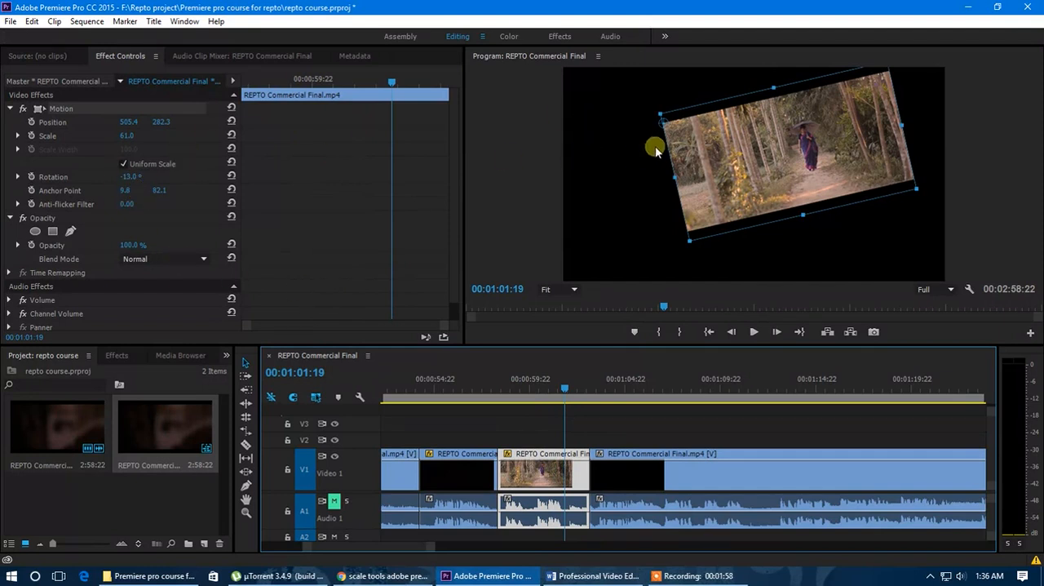
{"action": "left_click_drag", "start_coordinate": [662, 121], "coordinate": [786, 154]}
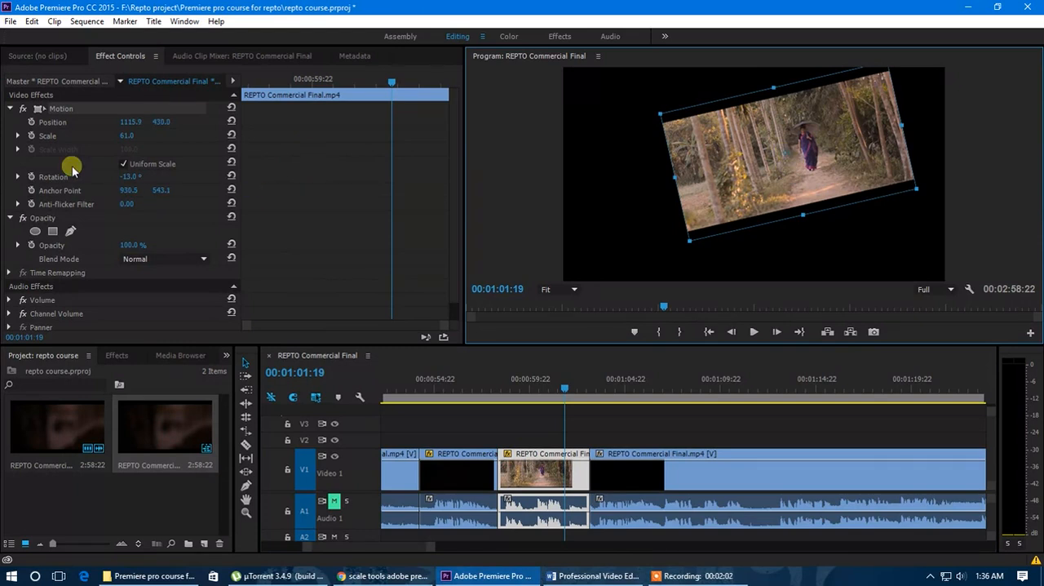
{"action": "left_click_drag", "start_coordinate": [561, 389], "coordinate": [536, 389]}
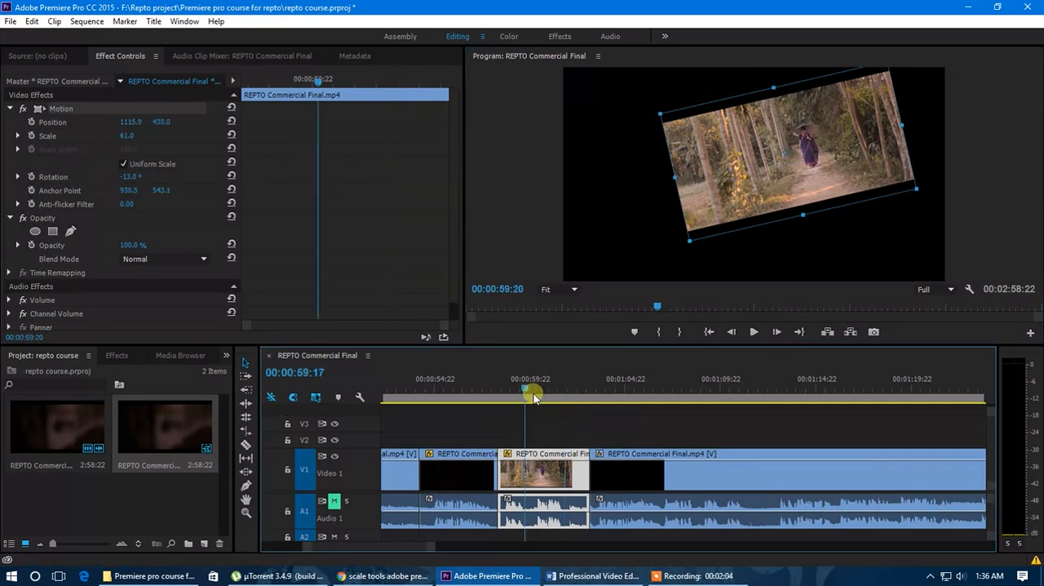
{"action": "left_click_drag", "start_coordinate": [783, 155], "coordinate": [782, 162]}
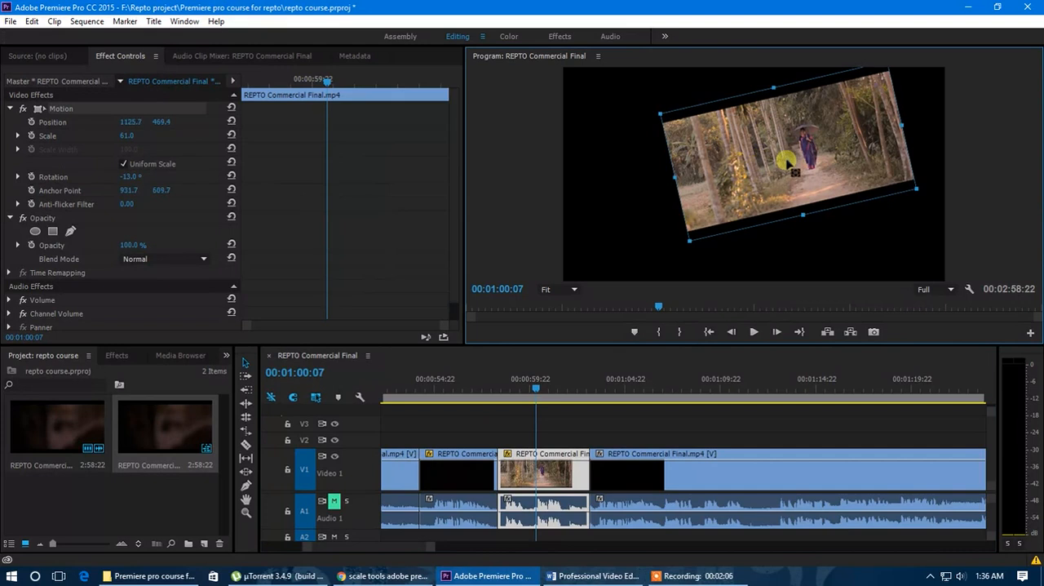
Set the clip's Rotation to 4° and shift its Anchor Point to about 762.9, 474.2
{"action": "left_click_drag", "start_coordinate": [128, 177], "coordinate": [466, 205]}
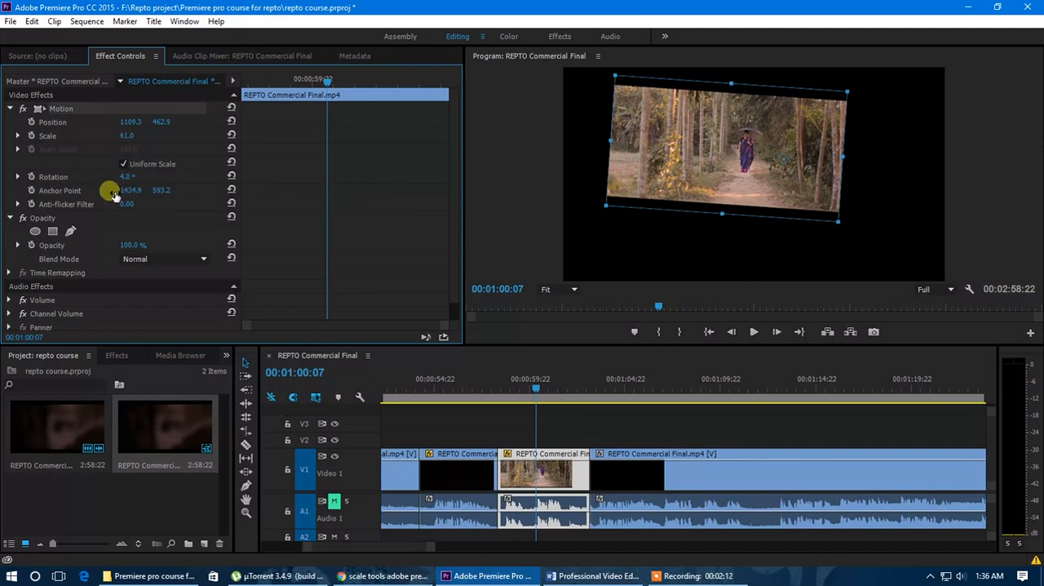
{"action": "left_click_drag", "start_coordinate": [163, 190], "coordinate": [7, 208]}
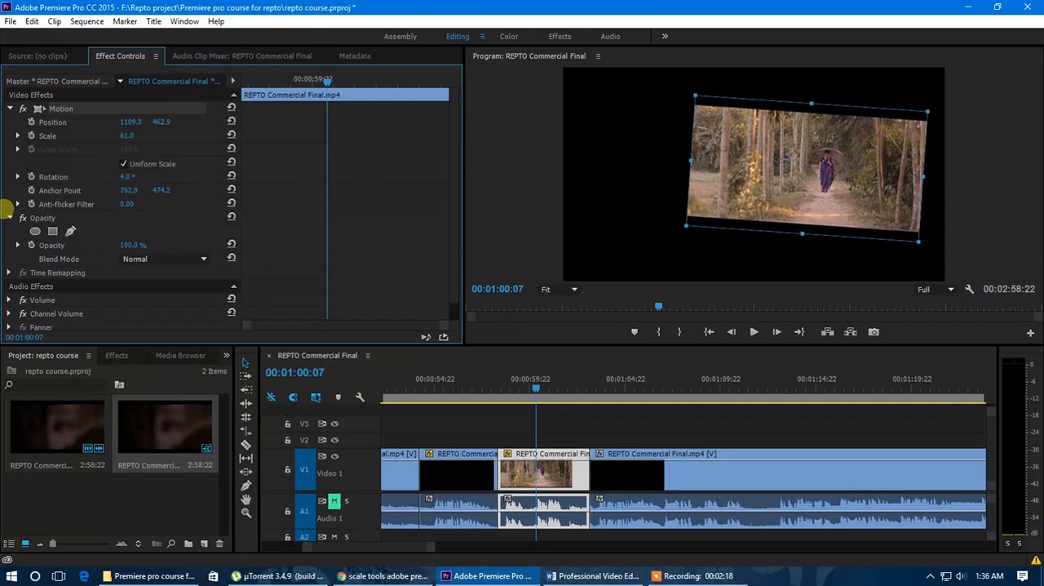
Scale the clip to 109 and recentre it in the frame, with Position about 987.9, 525.2 and Anchor Point about 978.2, 531.6
{"action": "left_click_drag", "start_coordinate": [129, 139], "coordinate": [143, 137]}
{"action": "mouse_move", "coordinate": [549, 387]}
{"action": "left_mouse_down"}
{"action": "mouse_move", "coordinate": [499, 394]}
{"action": "mouse_move", "coordinate": [545, 400]}
{"action": "left_mouse_up"}
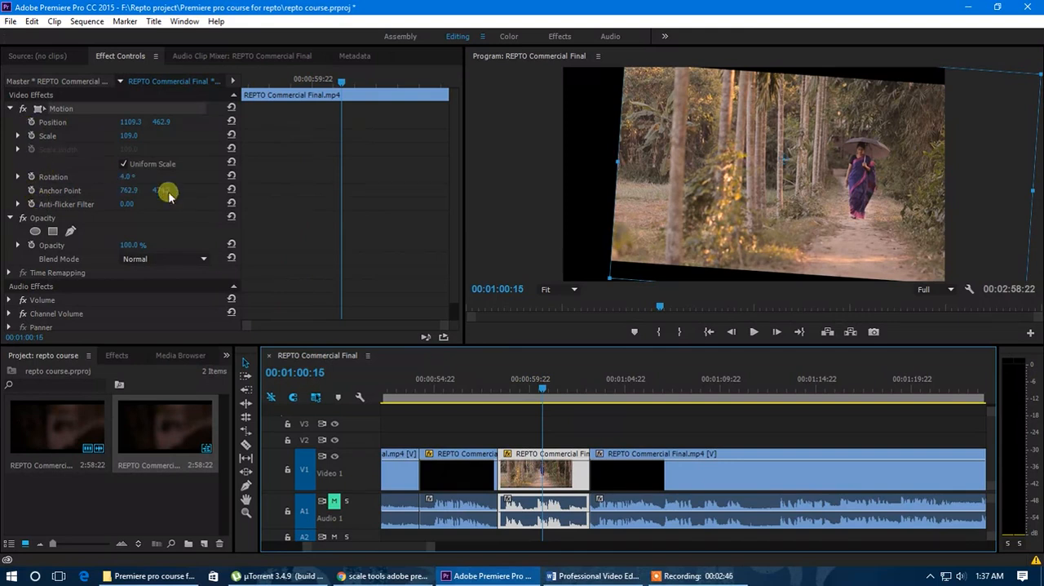
{"action": "left_click_drag", "start_coordinate": [783, 183], "coordinate": [760, 167]}
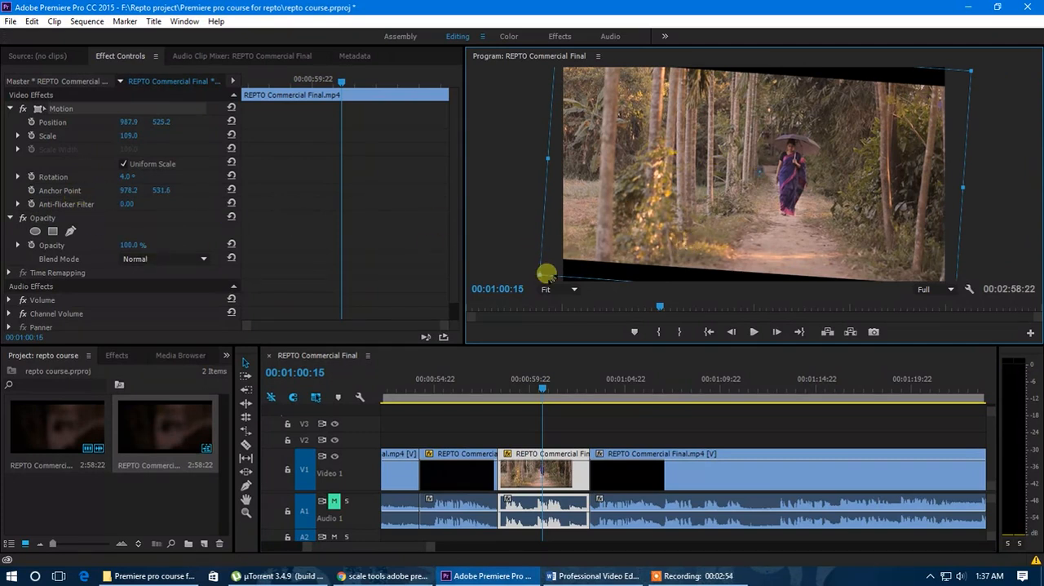
Animate the clip's Scale from 109 at its first frame to 150 at its end, and preview the zoom
{"action": "left_click_drag", "start_coordinate": [543, 387], "coordinate": [500, 394]}
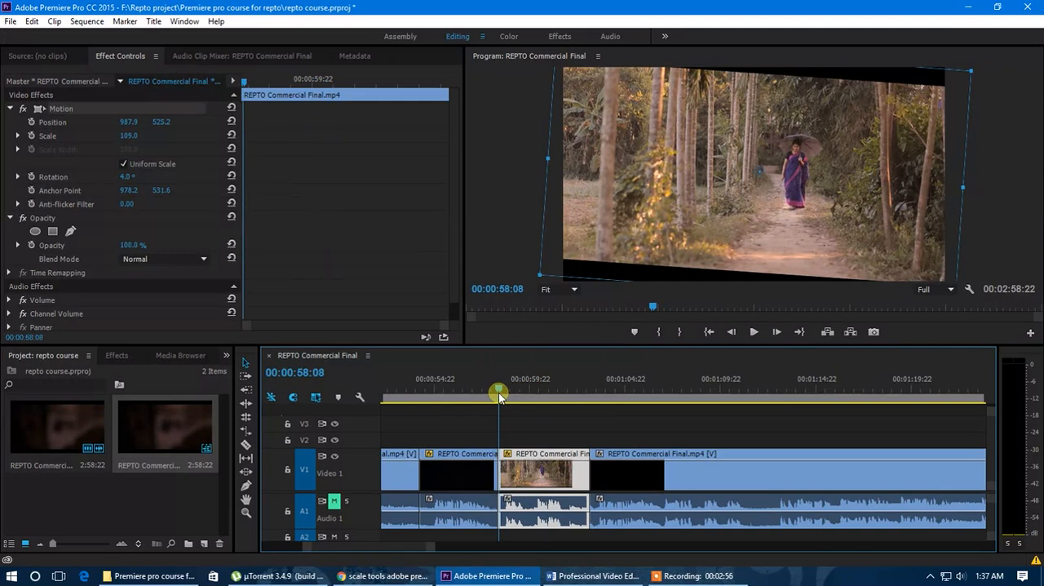
{"action": "left_click", "coordinate": [244, 85]}
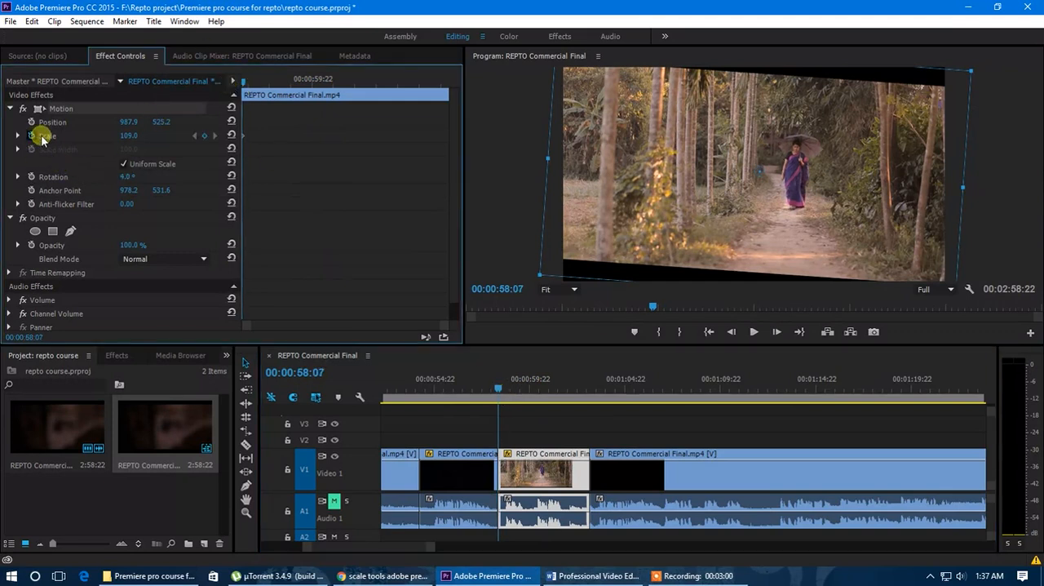
{"action": "left_click_drag", "start_coordinate": [242, 82], "coordinate": [371, 85]}
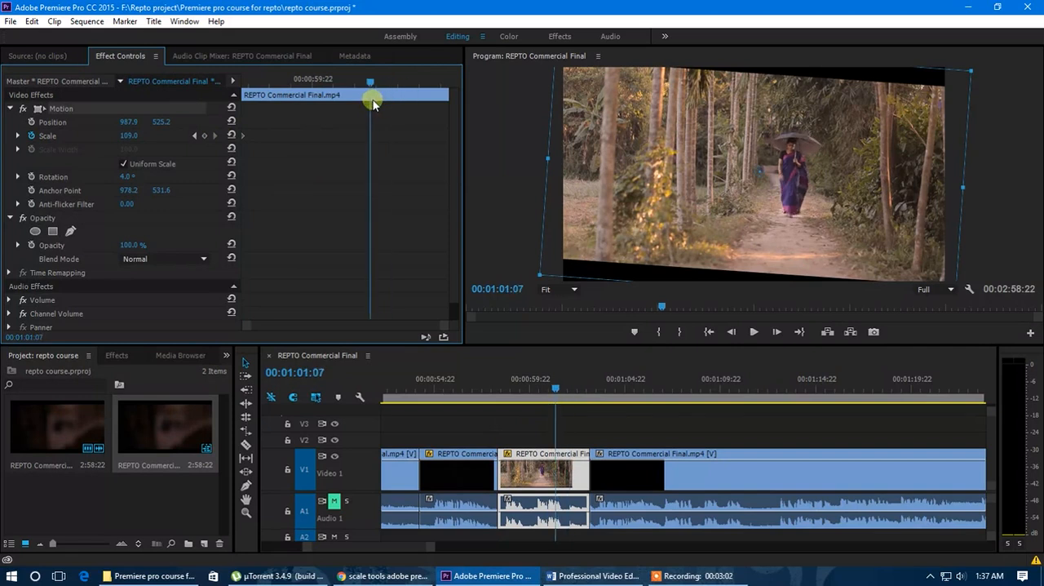
{"action": "left_click_drag", "start_coordinate": [126, 137], "coordinate": [163, 145]}
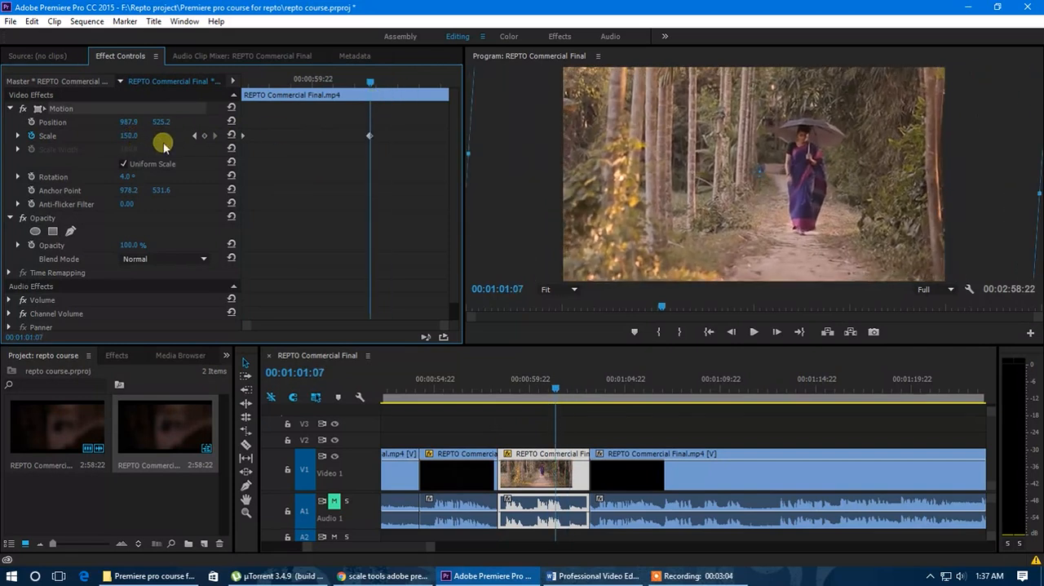
{"action": "left_click_drag", "start_coordinate": [363, 136], "coordinate": [447, 136]}
{"action": "left_click_drag", "start_coordinate": [378, 96], "coordinate": [235, 98]}
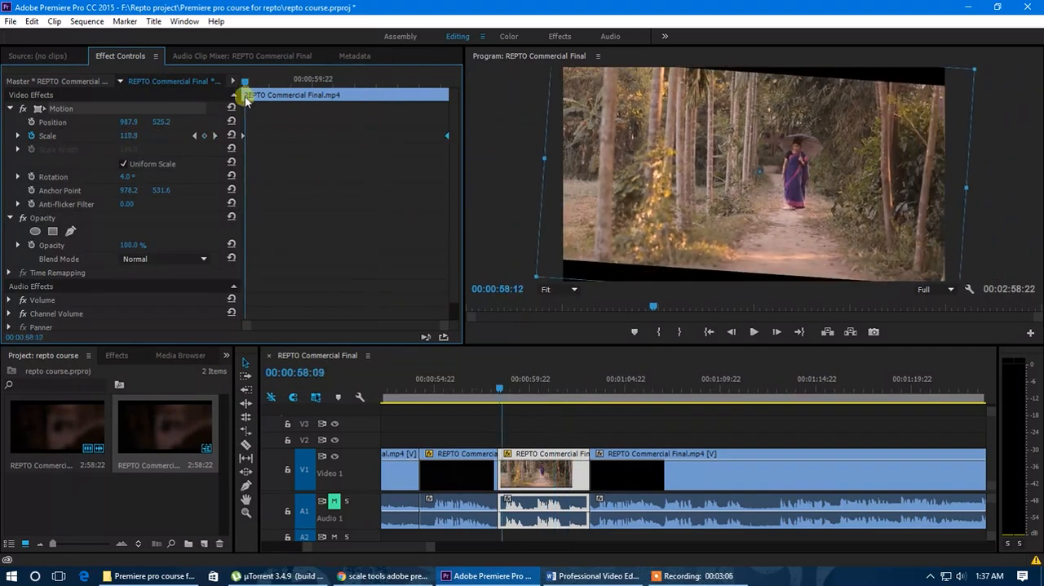
{"action": "key", "text": "space"}
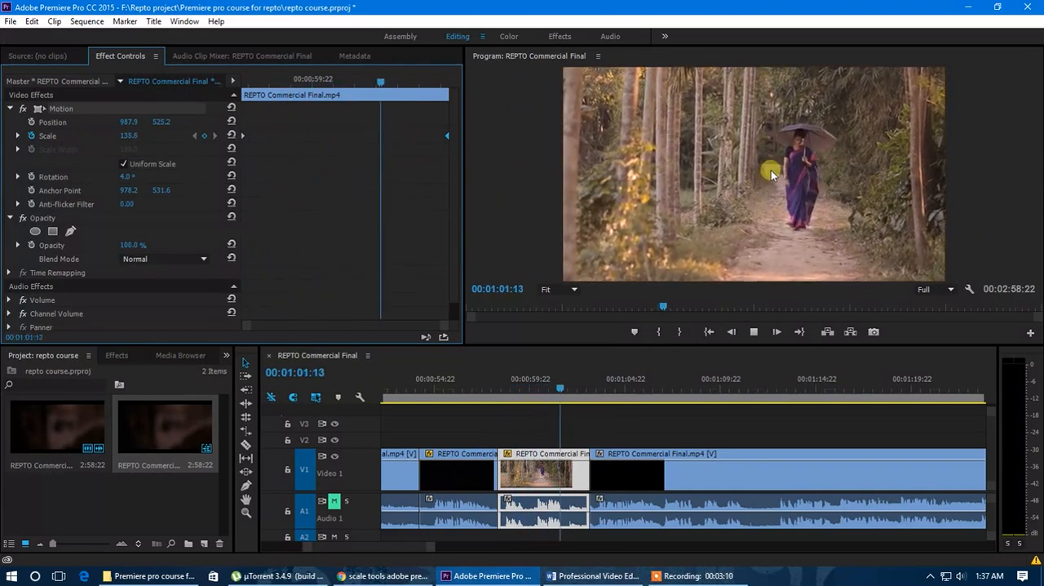
Animate the Anchor Point from 978.2, 531.6 at the clip's start to 1126.2, 531.6 at its end, and preview the combined movement
{"action": "left_click_drag", "start_coordinate": [243, 95], "coordinate": [233, 148]}
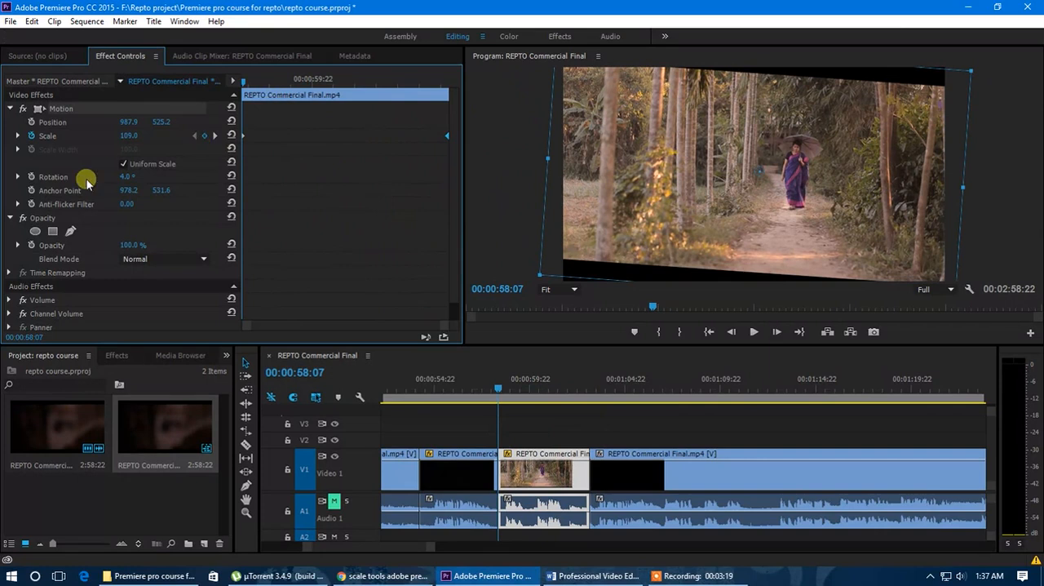
{"action": "left_click", "coordinate": [30, 191]}
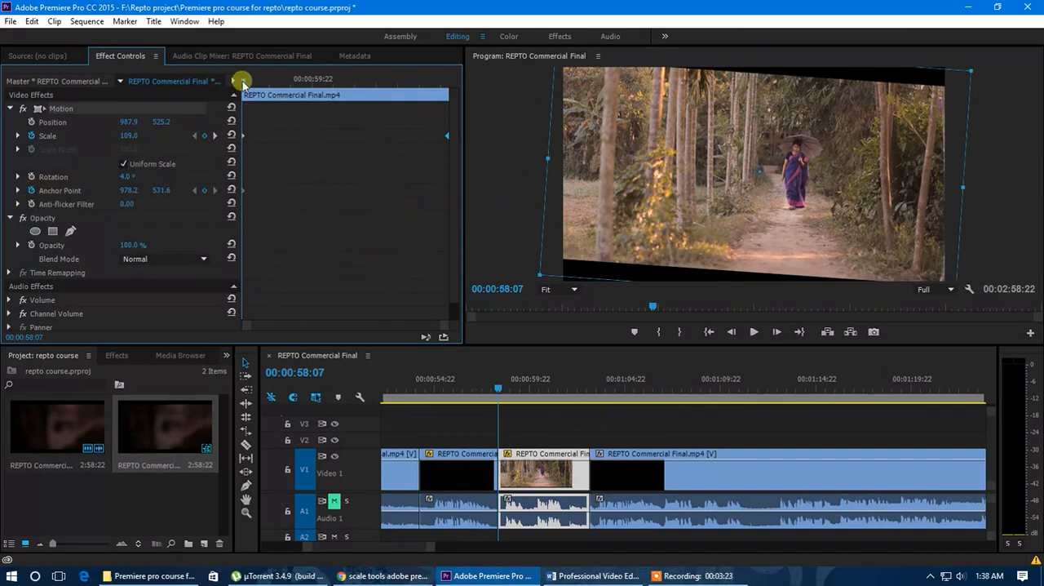
{"action": "left_click_drag", "start_coordinate": [245, 82], "coordinate": [387, 114]}
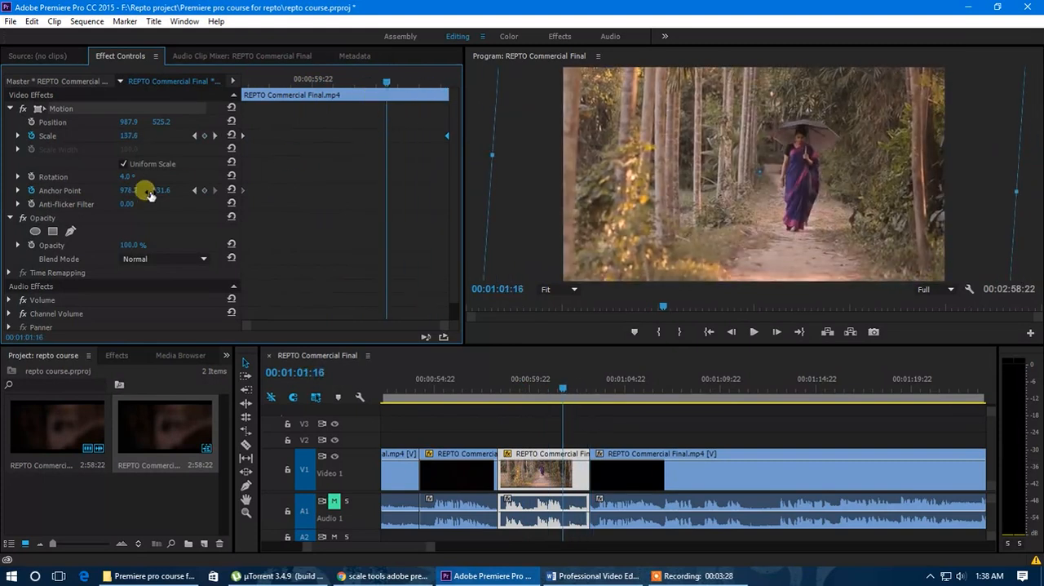
{"action": "left_click_drag", "start_coordinate": [144, 196], "coordinate": [231, 196]}
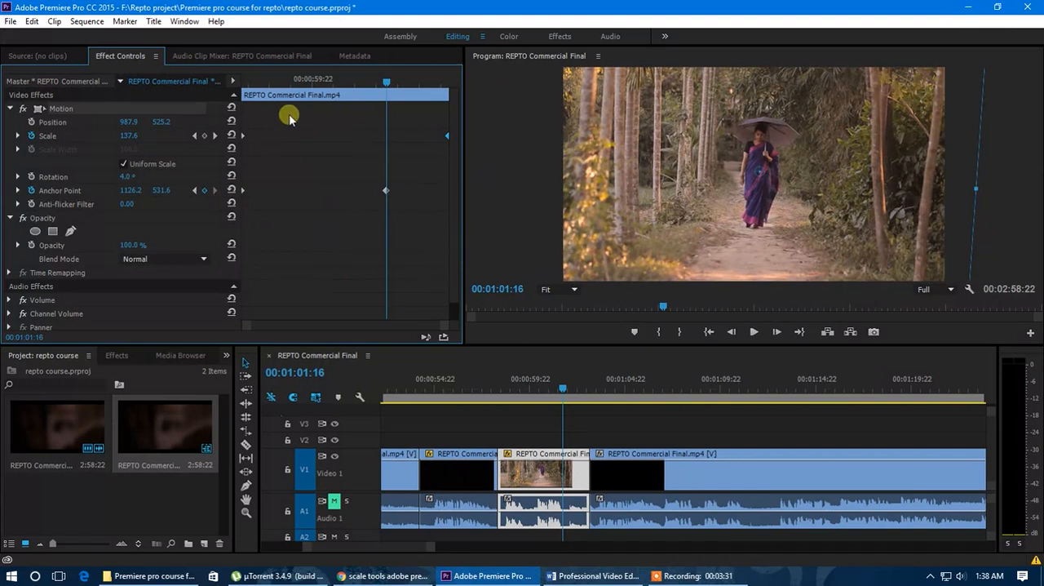
{"action": "left_click_drag", "start_coordinate": [386, 190], "coordinate": [450, 197]}
{"action": "left_click_drag", "start_coordinate": [401, 112], "coordinate": [239, 89]}
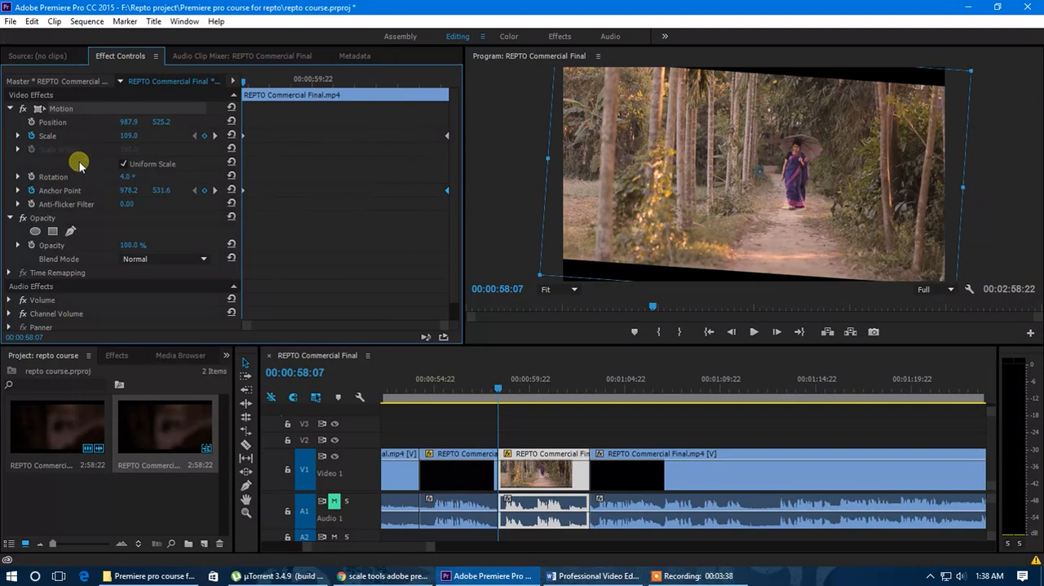
{"action": "key", "text": "space"}
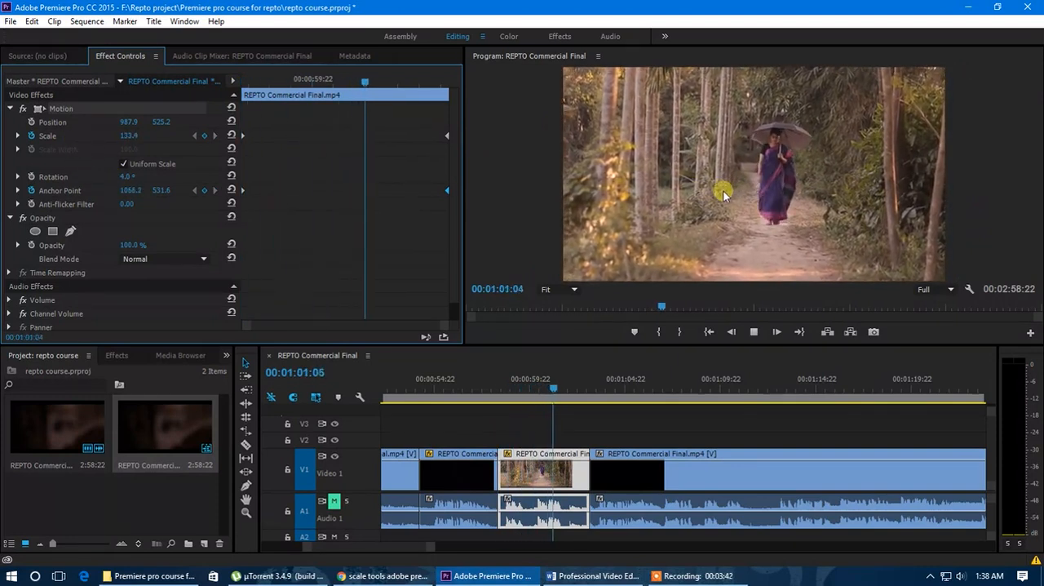
{"action": "left_click_drag", "start_coordinate": [408, 93], "coordinate": [286, 114]}
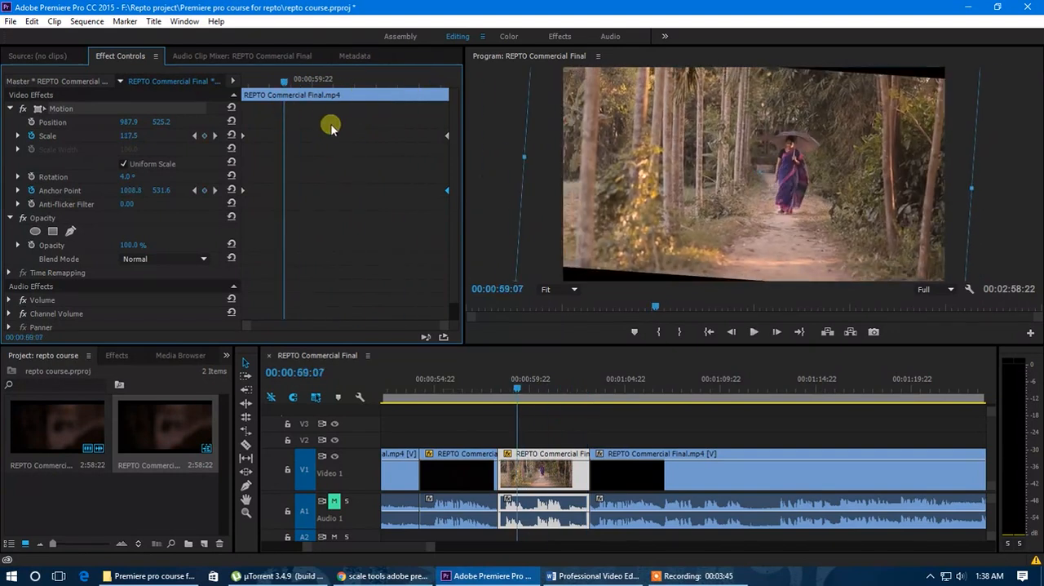
Remove all Scale and Anchor Point keyframes from the clip by turning off animation for both properties
{"action": "left_click", "coordinate": [32, 135]}
{"action": "left_click", "coordinate": [560, 304]}
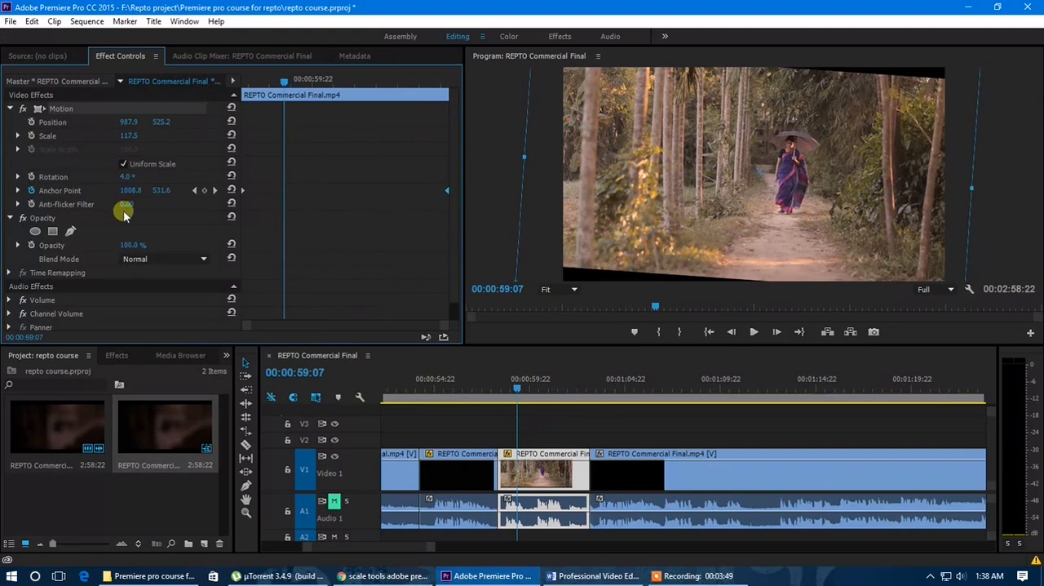
{"action": "left_click", "coordinate": [569, 306]}
{"action": "left_click", "coordinate": [161, 190]}
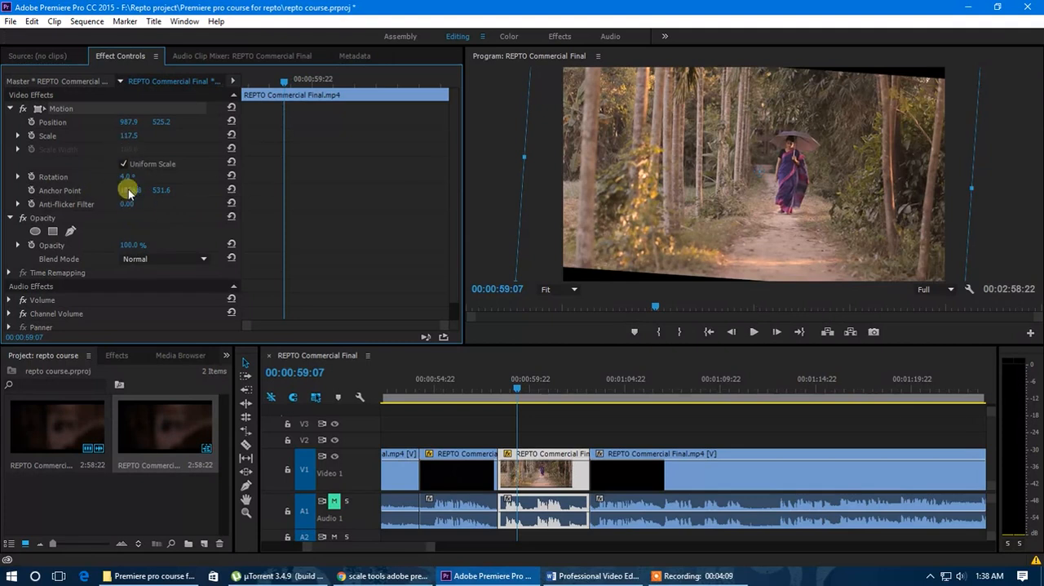
Scale the clip down to 55.5 and move its anchor point to the picture's upper-left corner, at about -1.6, 74.4
{"action": "left_click_drag", "start_coordinate": [126, 135], "coordinate": [85, 138]}
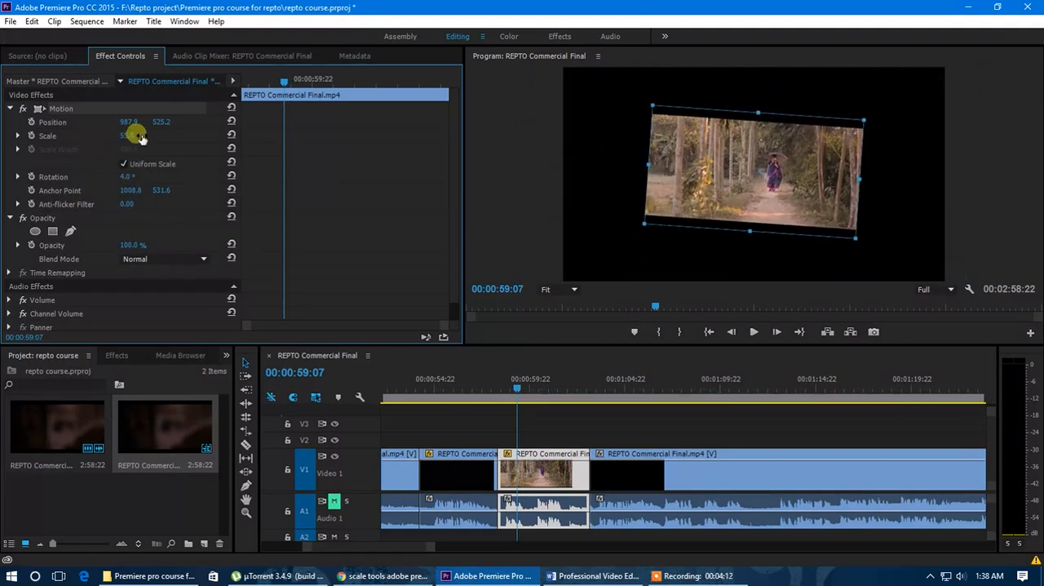
{"action": "left_click_drag", "start_coordinate": [758, 170], "coordinate": [657, 114]}
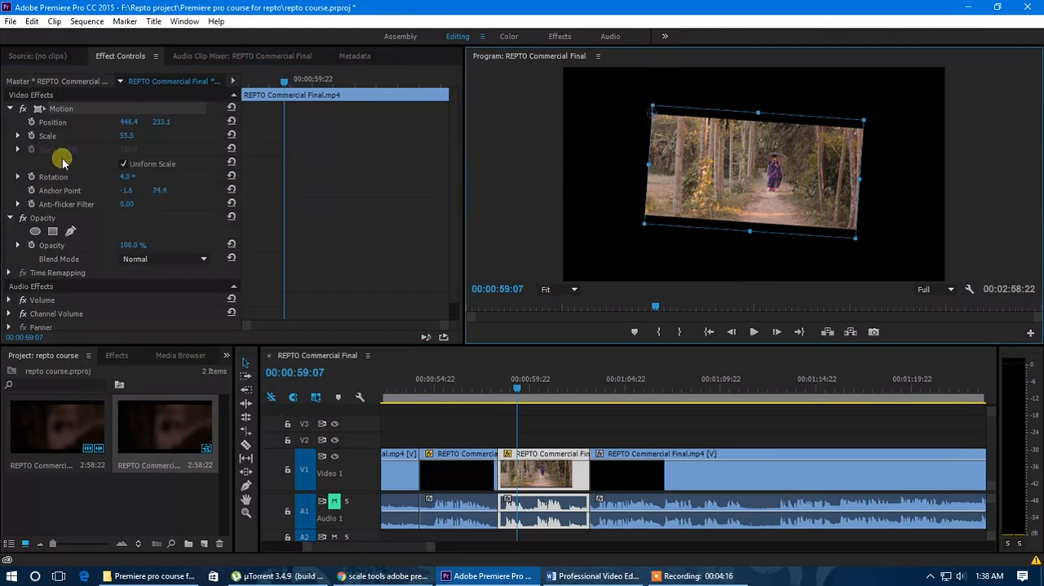
Animate Rotation from 4° at the clip's start to 2x0.0° at its end, with Scale reduced to 35.5, and preview the spin
{"action": "left_click", "coordinate": [31, 176]}
{"action": "left_click_drag", "start_coordinate": [284, 178], "coordinate": [240, 180]}
{"action": "mouse_move", "coordinate": [263, 86]}
{"action": "left_mouse_down"}
{"action": "mouse_move", "coordinate": [242, 85]}
{"action": "mouse_move", "coordinate": [283, 86]}
{"action": "left_mouse_up"}
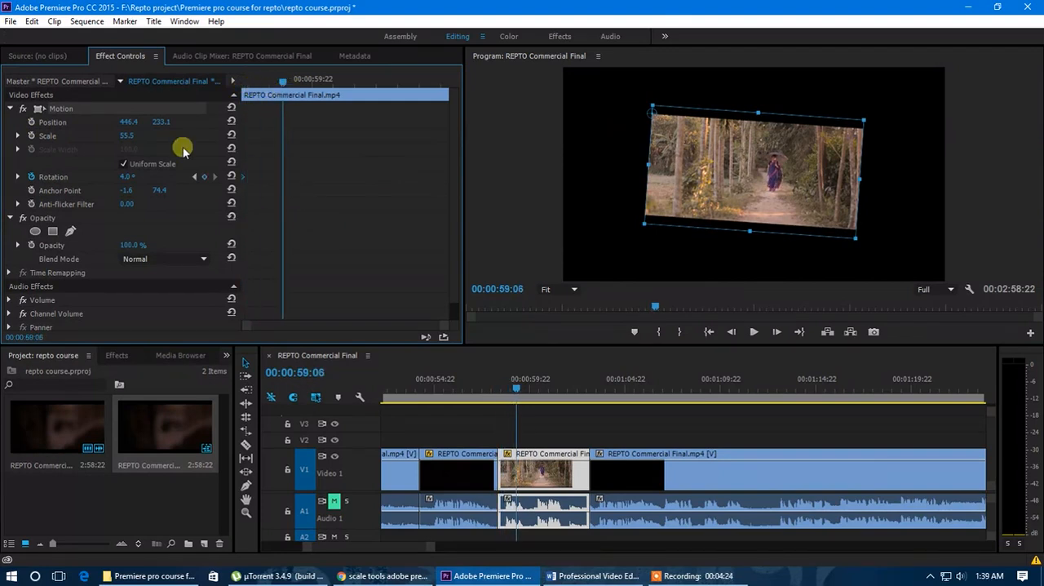
{"action": "left_click_drag", "start_coordinate": [123, 135], "coordinate": [105, 135]}
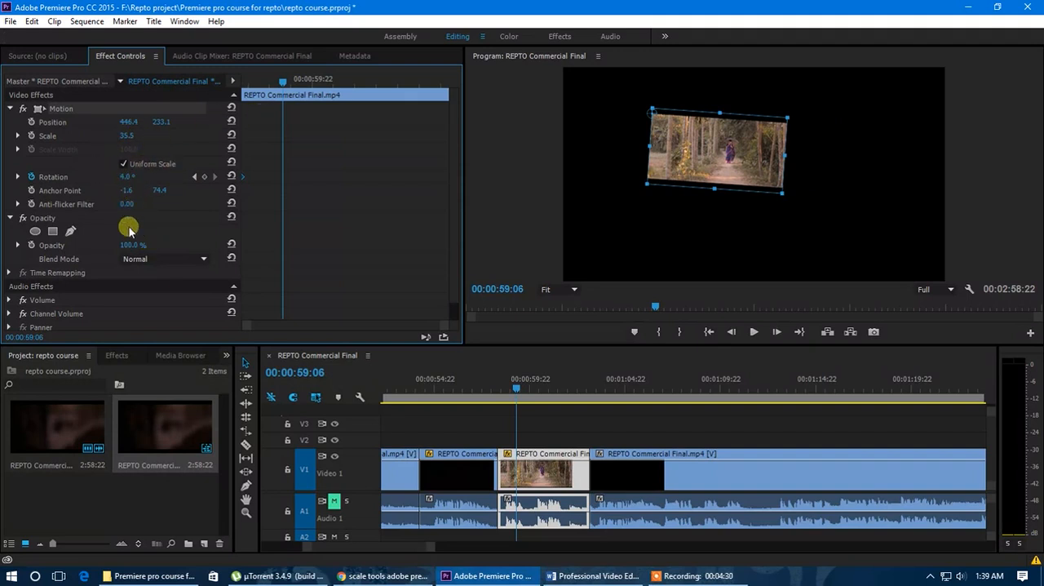
{"action": "left_click_drag", "start_coordinate": [127, 176], "coordinate": [593, 235]}
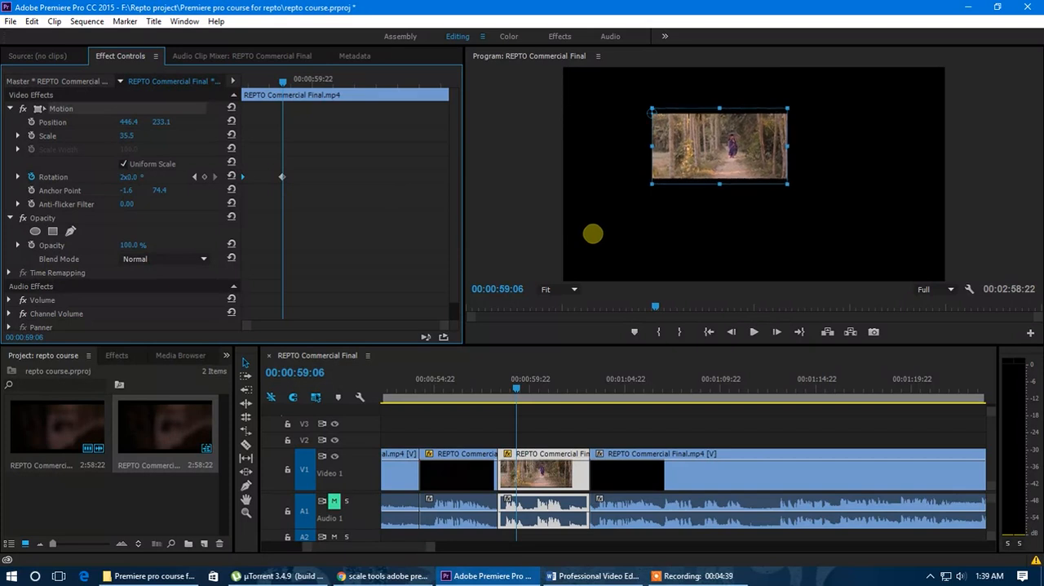
{"action": "left_click_drag", "start_coordinate": [282, 82], "coordinate": [275, 81]}
{"action": "left_click_drag", "start_coordinate": [284, 177], "coordinate": [454, 185]}
{"action": "left_click_drag", "start_coordinate": [278, 82], "coordinate": [239, 90]}
{"action": "key", "text": "space"}
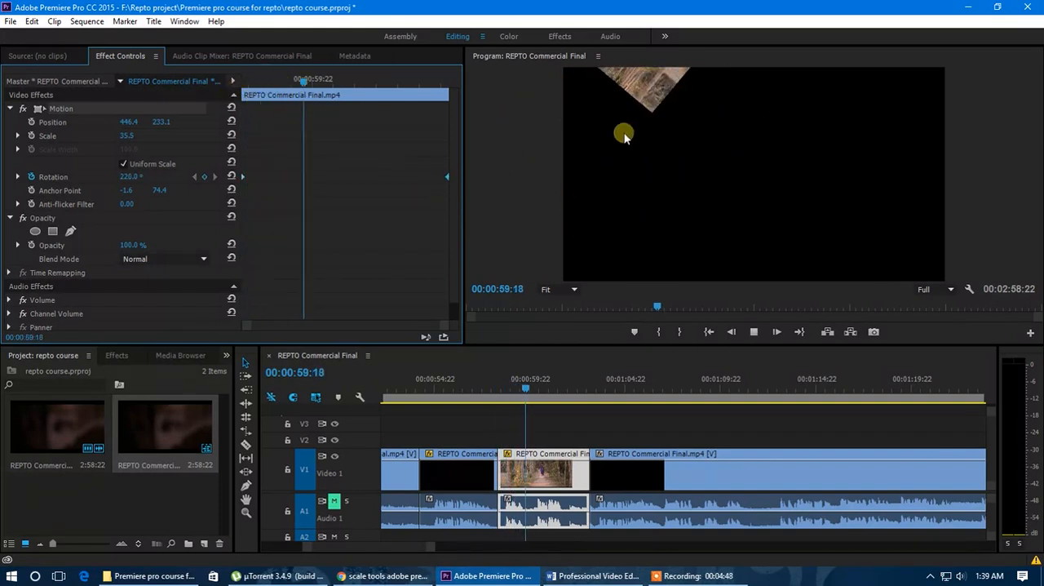
Animate the Anchor Point from -1.6, 74.4 at the clip's start to about 958.4, 531.5 at 00:01:00:17, and preview the movement
{"action": "left_click_drag", "start_coordinate": [383, 81], "coordinate": [242, 112]}
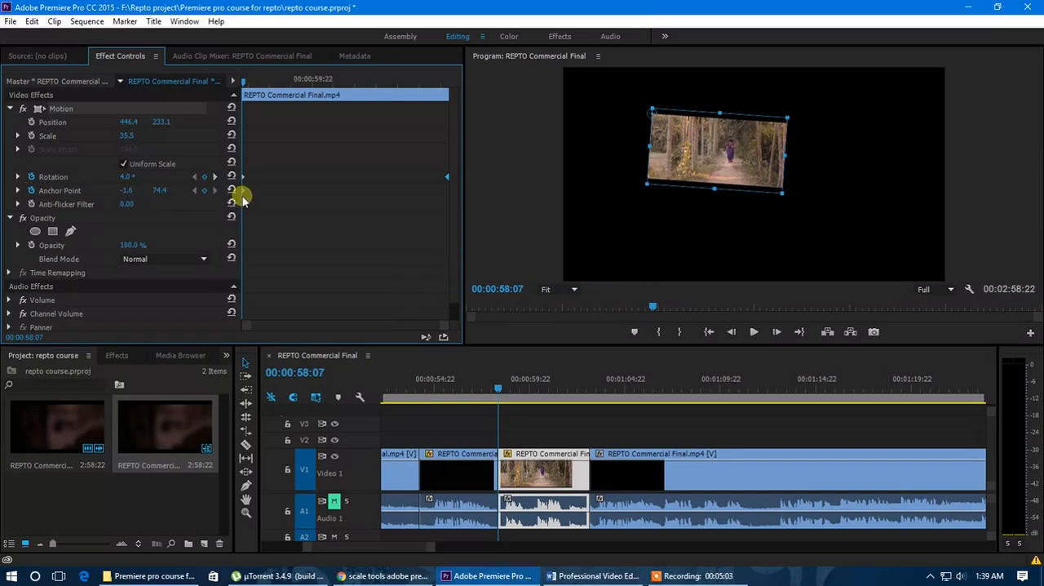
{"action": "left_click_drag", "start_coordinate": [241, 81], "coordinate": [345, 96]}
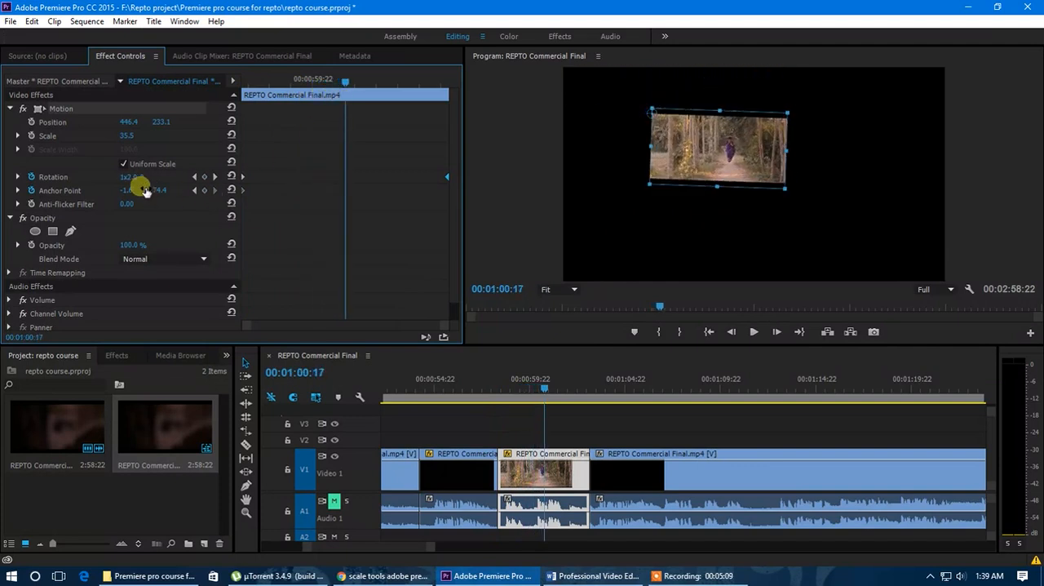
{"action": "left_click_drag", "start_coordinate": [653, 114], "coordinate": [720, 147]}
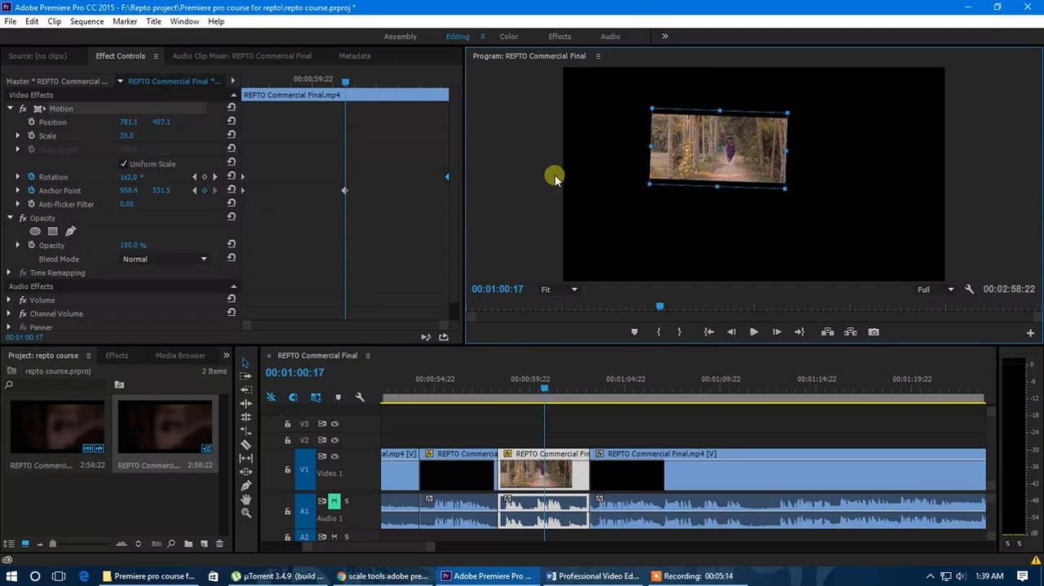
{"action": "left_click_drag", "start_coordinate": [303, 88], "coordinate": [226, 89]}
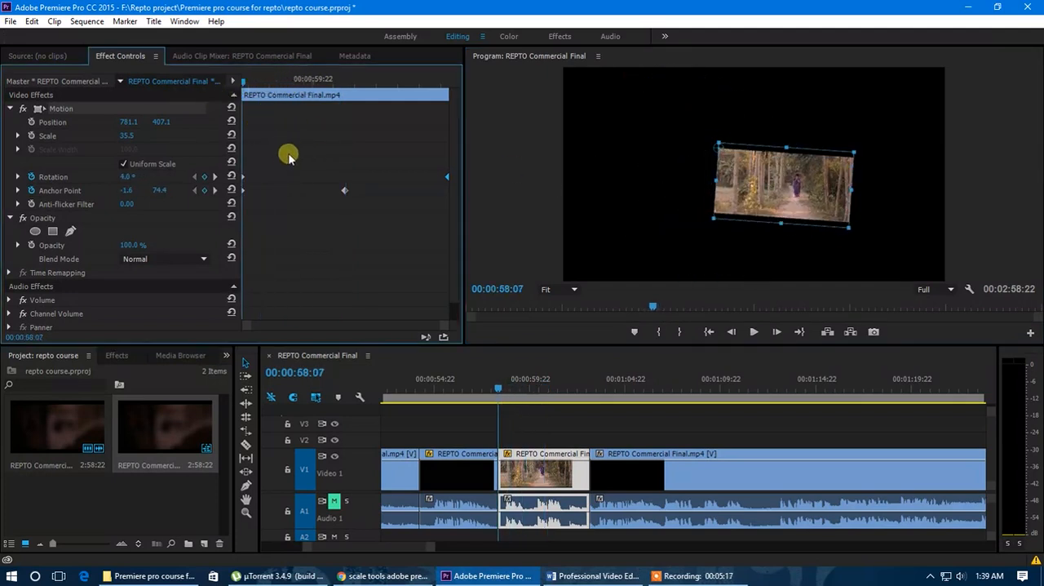
{"action": "key", "text": "space"}
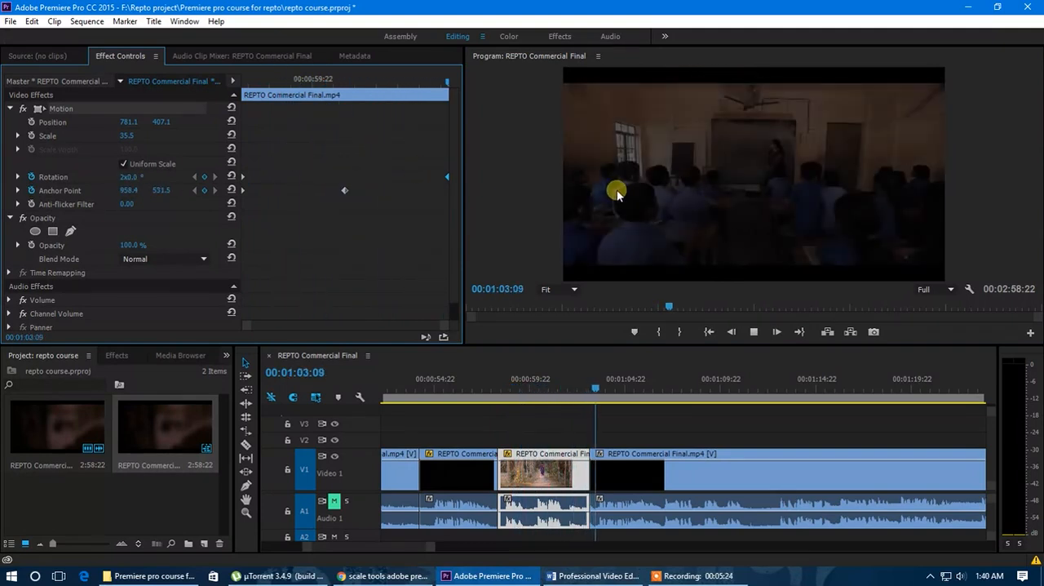
Delete all Rotation and Anchor Point keyframes from the clip with the playhead at 00:00:59:17
{"action": "left_click_drag", "start_coordinate": [399, 80], "coordinate": [303, 79]}
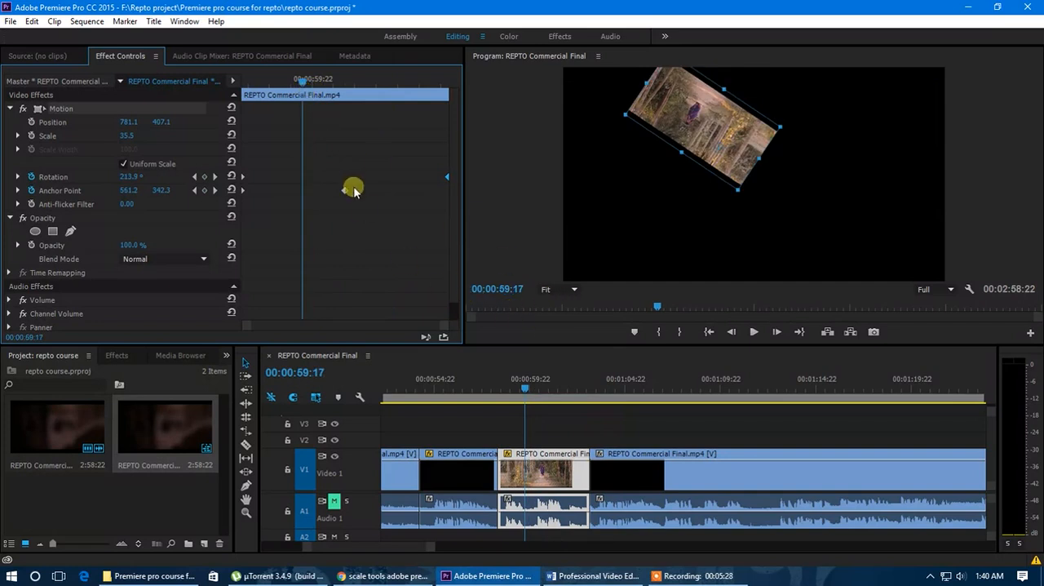
{"action": "left_click", "coordinate": [31, 176]}
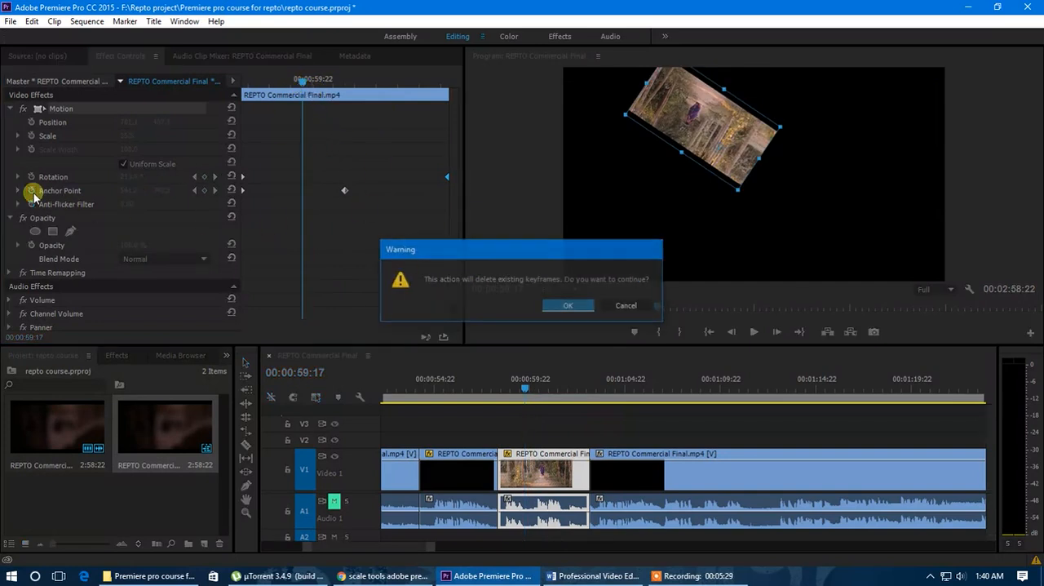
{"action": "left_click", "coordinate": [566, 305]}
{"action": "left_click", "coordinate": [31, 190]}
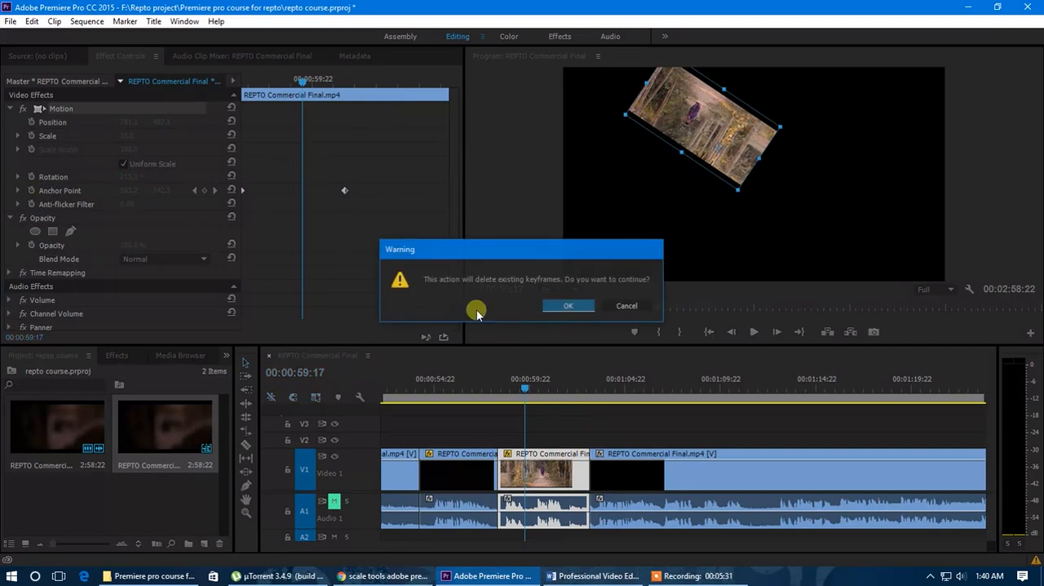
{"action": "left_click", "coordinate": [566, 307]}
Reset the clip's Anchor Point, Rotation, Scale and Position to their defaults, and scrub through the clip to check the picture
{"action": "left_click", "coordinate": [231, 191]}
{"action": "left_click", "coordinate": [232, 177]}
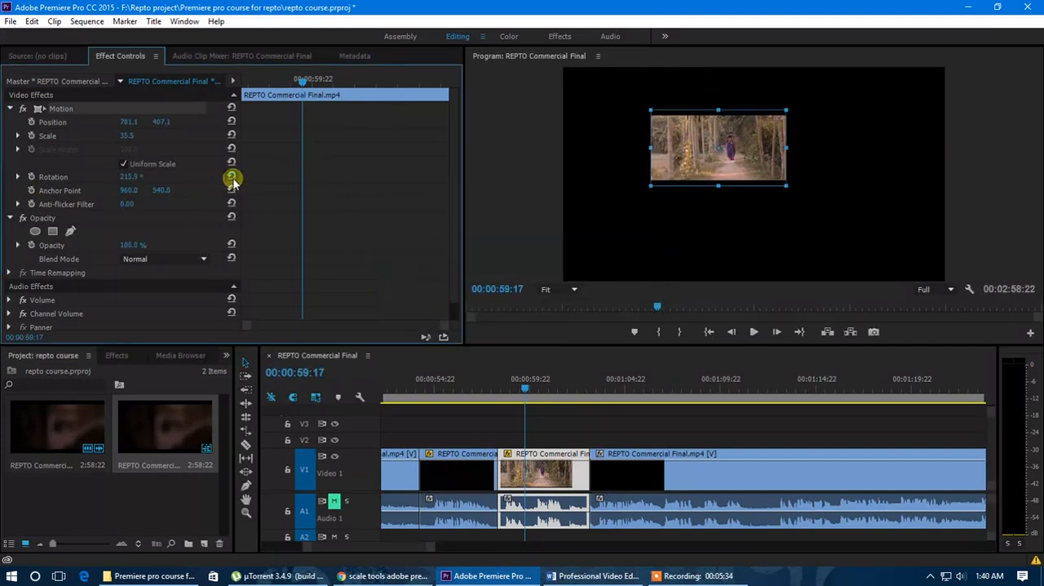
{"action": "left_click", "coordinate": [232, 136]}
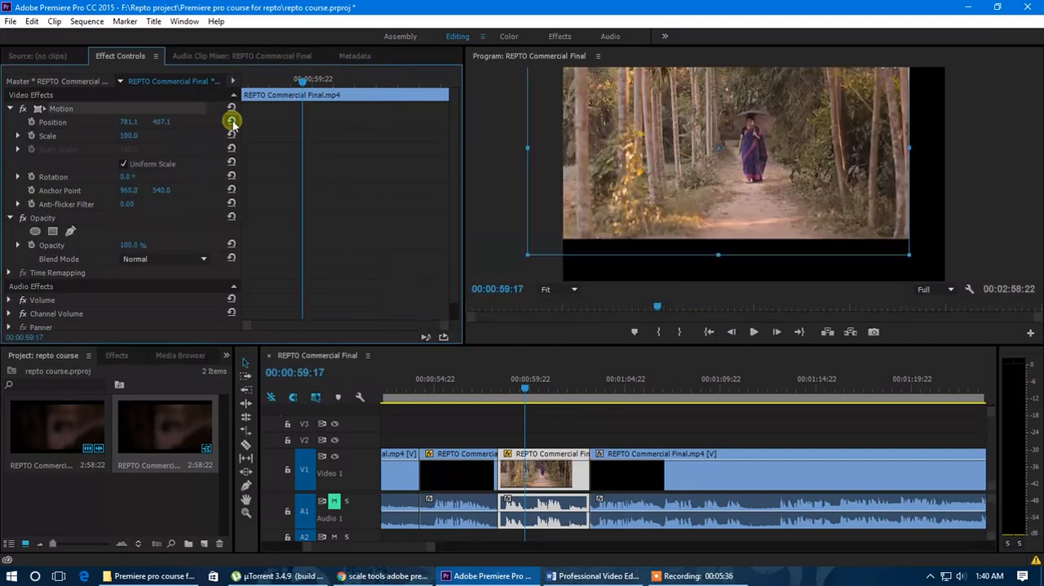
{"action": "left_click", "coordinate": [232, 122]}
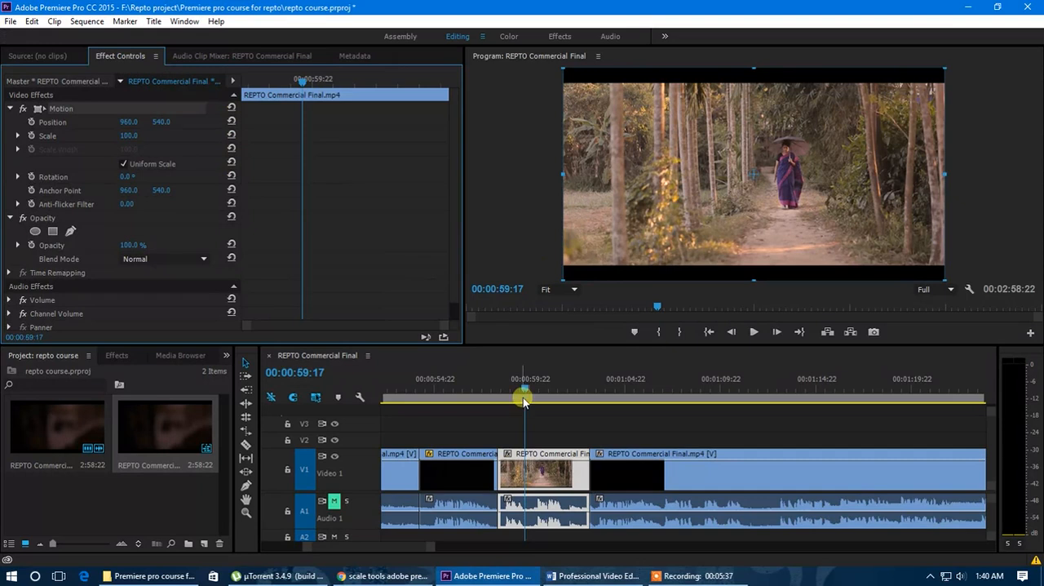
{"action": "left_click_drag", "start_coordinate": [523, 386], "coordinate": [536, 389]}
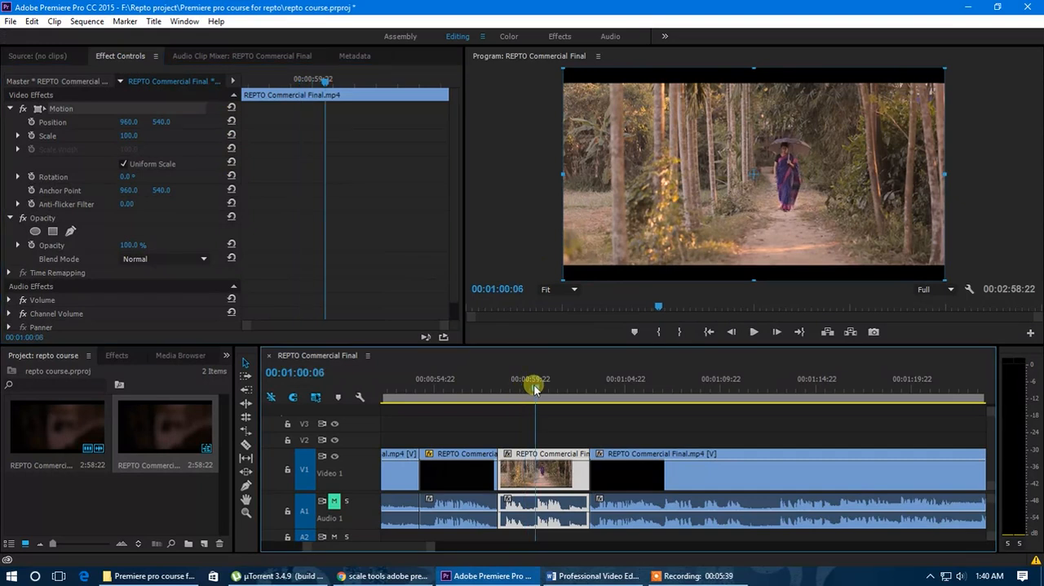
{"action": "left_click_drag", "start_coordinate": [535, 389], "coordinate": [539, 390]}
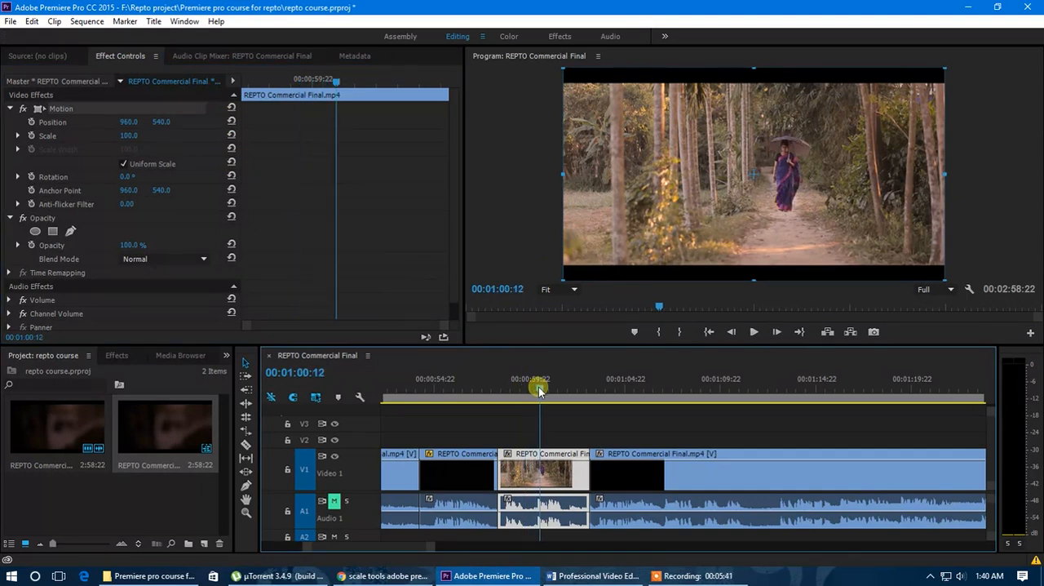